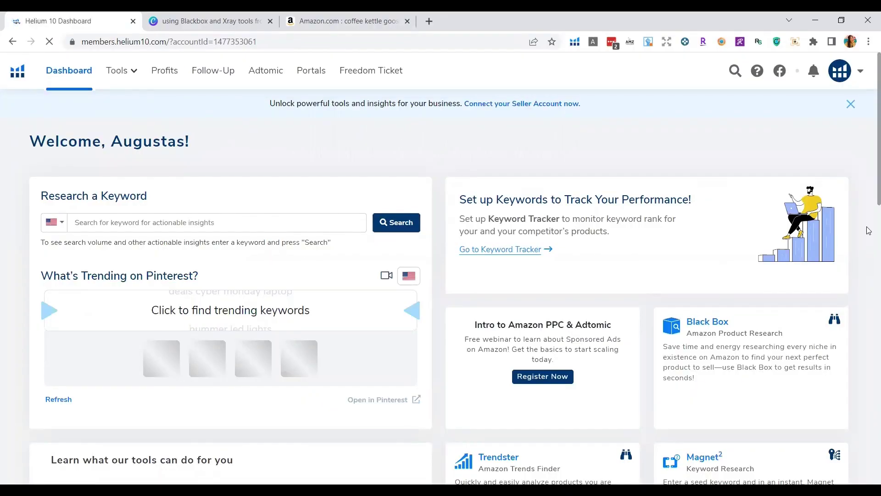
# Open Black Box product research from the Helium 10 dashboard card.
pyautogui.click(721, 330)
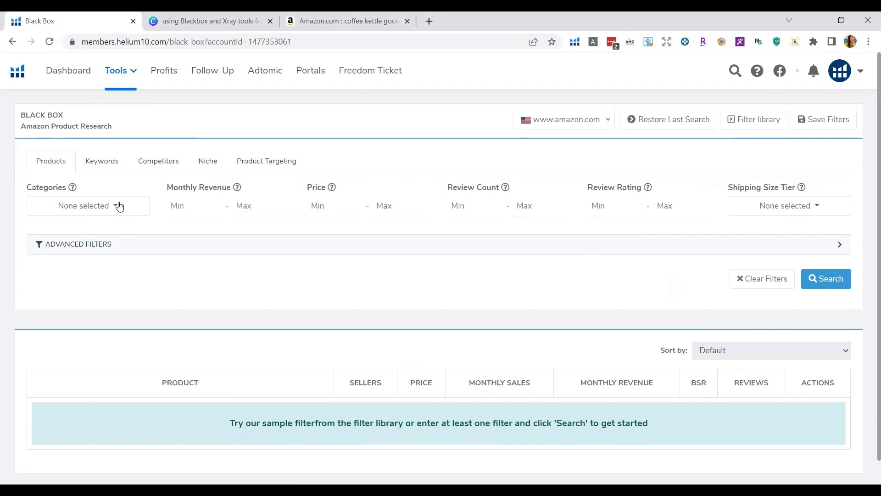
# Filter for Kitchen & Dining with monthly revenue ≥9000, price ≥25 and at most 500 reviews.
pyautogui.click(115, 206)
pyautogui.scroll(-3, 83, 328)
pyautogui.scroll(-3, 84, 328)
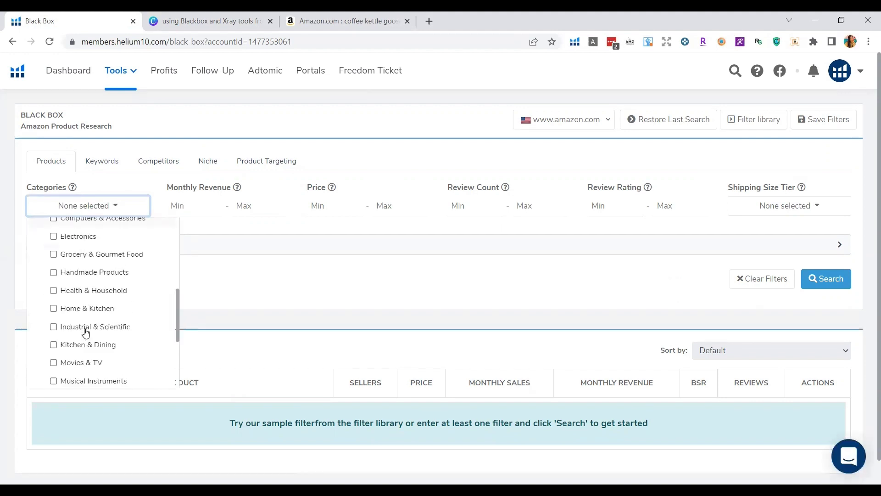
pyautogui.scroll(-1, 85, 328)
pyautogui.click(80, 287)
pyautogui.click(201, 207)
pyautogui.write('9000')
pyautogui.click(340, 209)
pyautogui.write('25')
pyautogui.click(533, 212)
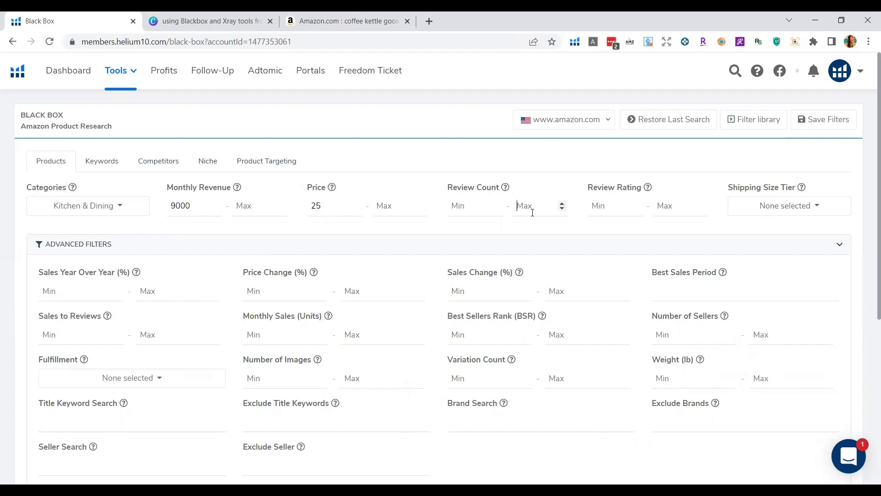
pyautogui.write('500')
# Limit results to Small Standard-Size items with at least 300 monthly sales.
pyautogui.click(781, 205)
pyautogui.click(786, 250)
pyautogui.scroll(-1, 545, 281)
pyautogui.scroll(-2, 545, 281)
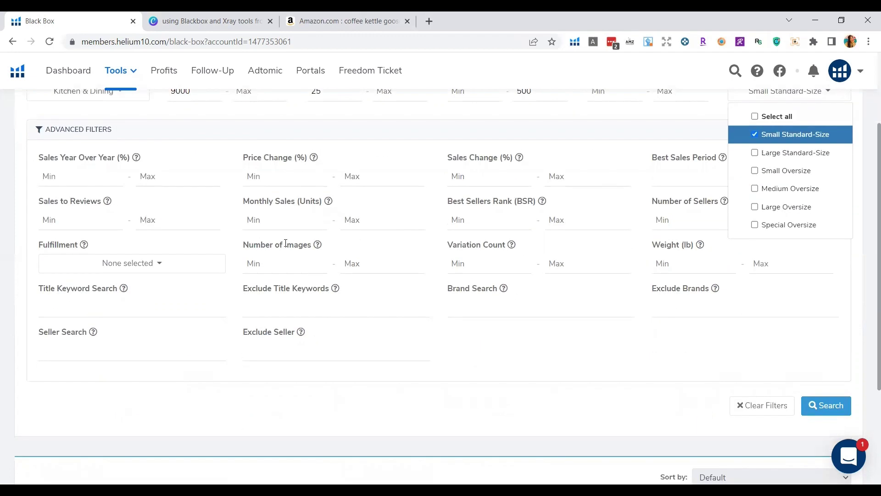
pyautogui.click(307, 219)
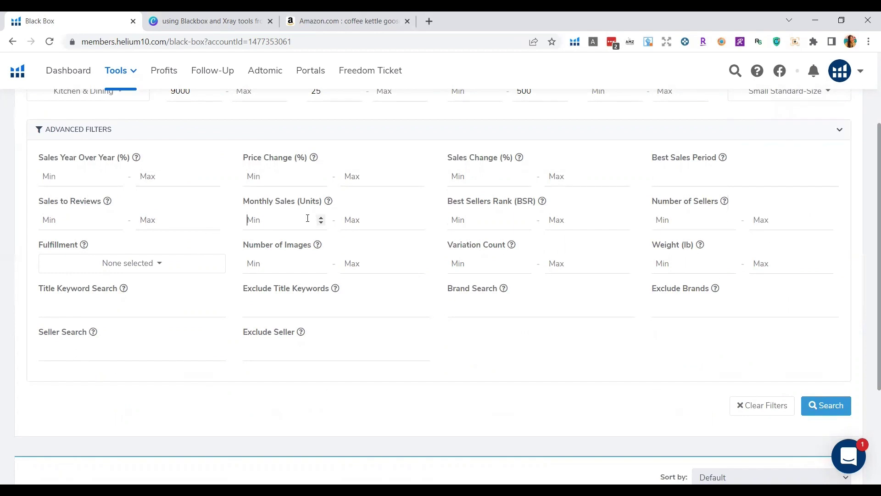
pyautogui.write('300')
pyautogui.write('3')
# Restrict to FBA products and run the search, returning 18 products.
pyautogui.click(163, 263)
pyautogui.click(82, 306)
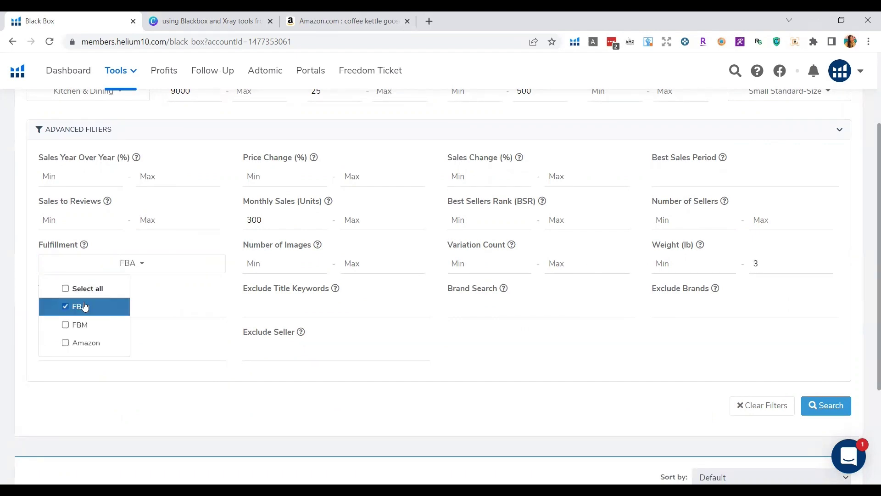
pyautogui.click(162, 366)
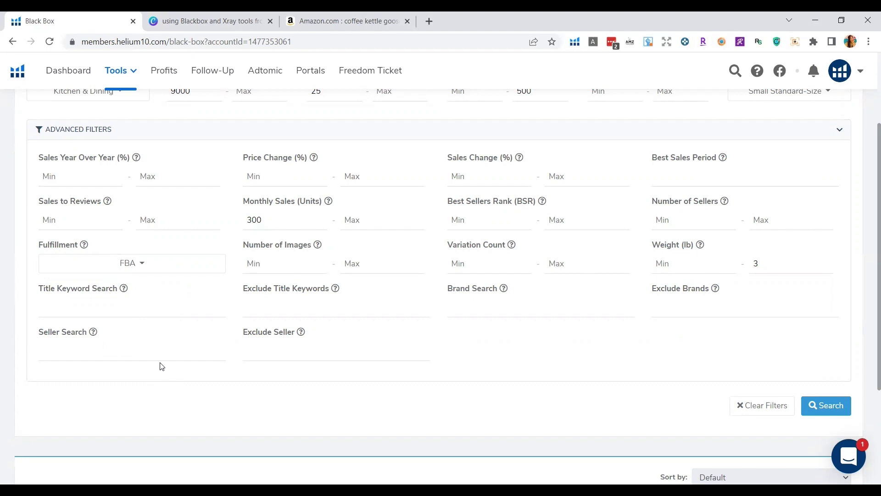
pyautogui.scroll(3, 820, 381)
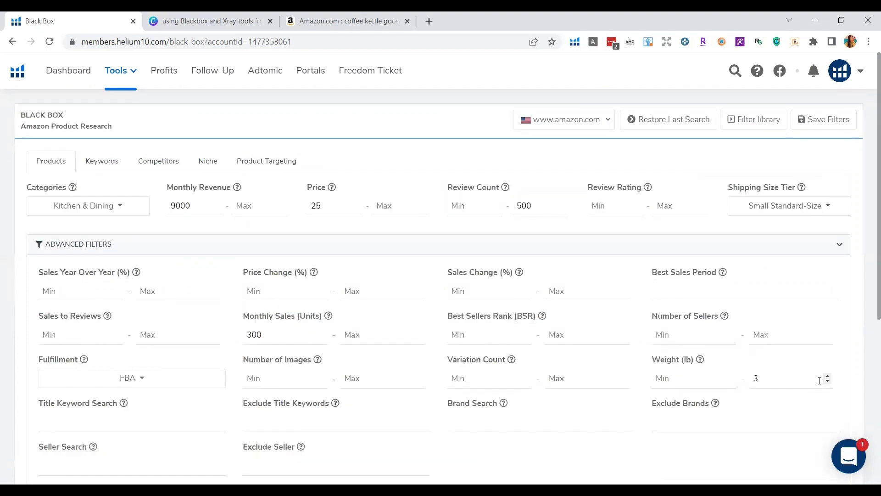
pyautogui.scroll(-1, 618, 372)
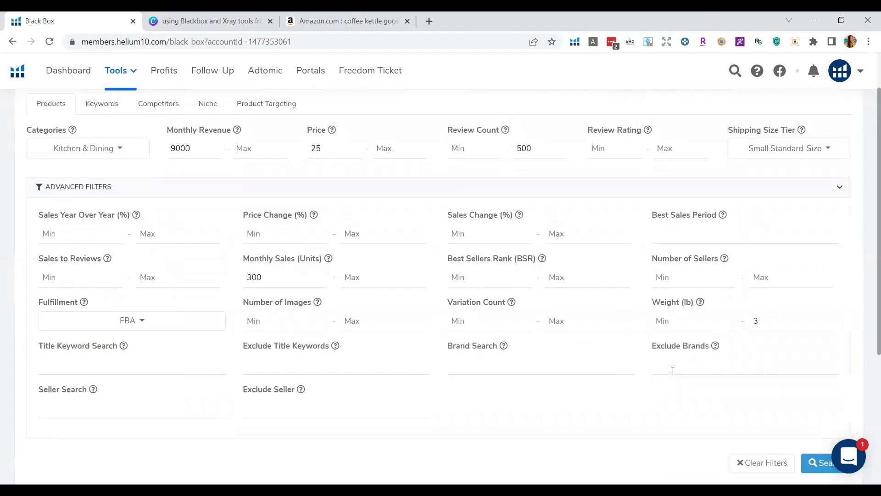
pyautogui.click(815, 463)
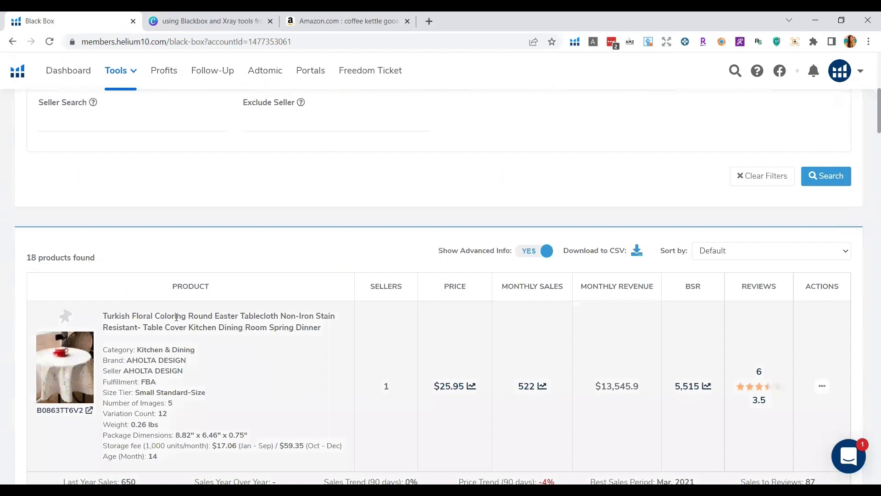
# Scroll to the results and highlight the tablecloth's $25.95 price.
pyautogui.scroll(-3, 175, 317)
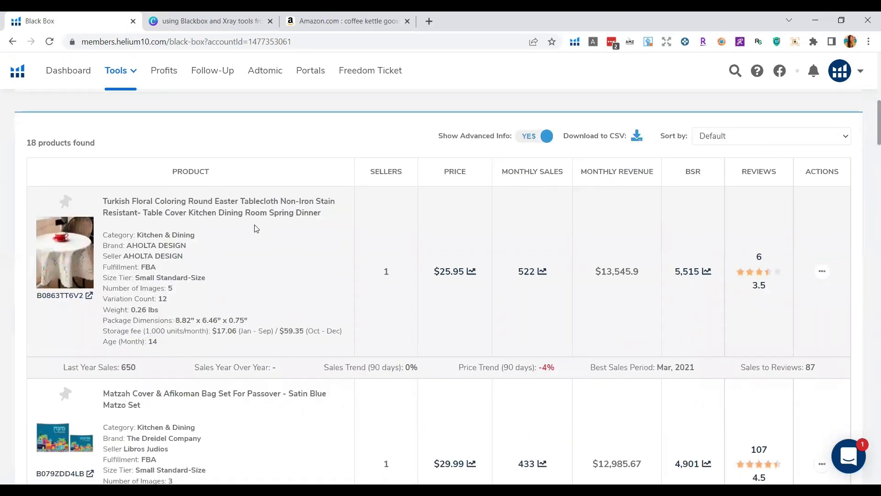
pyautogui.moveTo(431, 270); pyautogui.dragTo(490, 273)
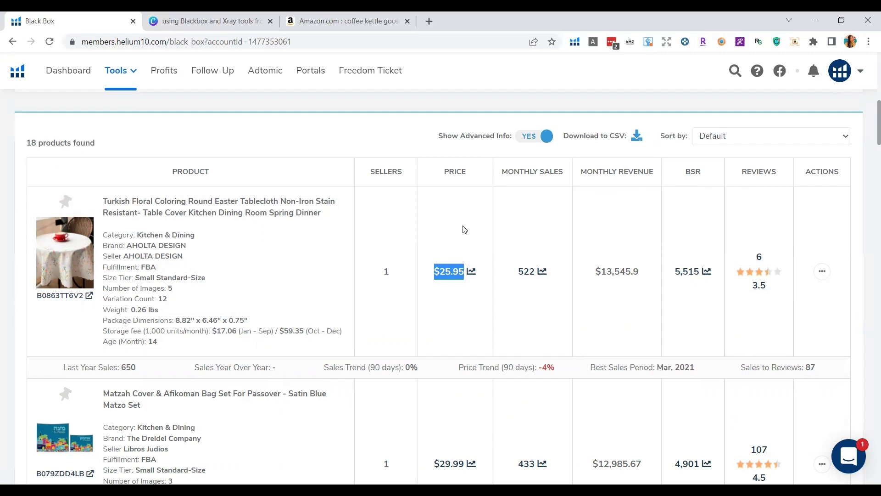
pyautogui.scroll(-7, 276, 233)
pyautogui.scroll(4, 275, 232)
pyautogui.scroll(3, 275, 234)
# Scroll through the 18 results to the pinned G-TING spice rack organizer.
pyautogui.scroll(-2, 276, 234)
pyautogui.scroll(-3, 275, 234)
pyautogui.scroll(-4, 276, 236)
pyautogui.scroll(-3, 276, 237)
pyautogui.scroll(-4, 276, 237)
pyautogui.scroll(-4, 276, 237)
pyautogui.scroll(-4, 275, 237)
pyautogui.scroll(-4, 257, 253)
pyautogui.scroll(6, 241, 271)
pyautogui.scroll(4, 241, 270)
pyautogui.scroll(3, 241, 269)
pyautogui.scroll(6, 241, 267)
pyautogui.scroll(3, 240, 267)
pyautogui.scroll(5, 237, 263)
pyautogui.moveTo(129, 215); pyautogui.dragTo(332, 229)
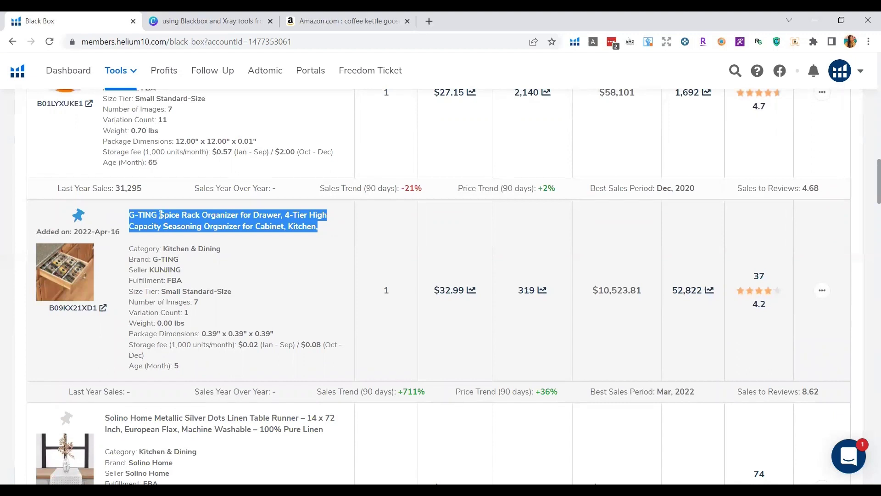
pyautogui.click(343, 238)
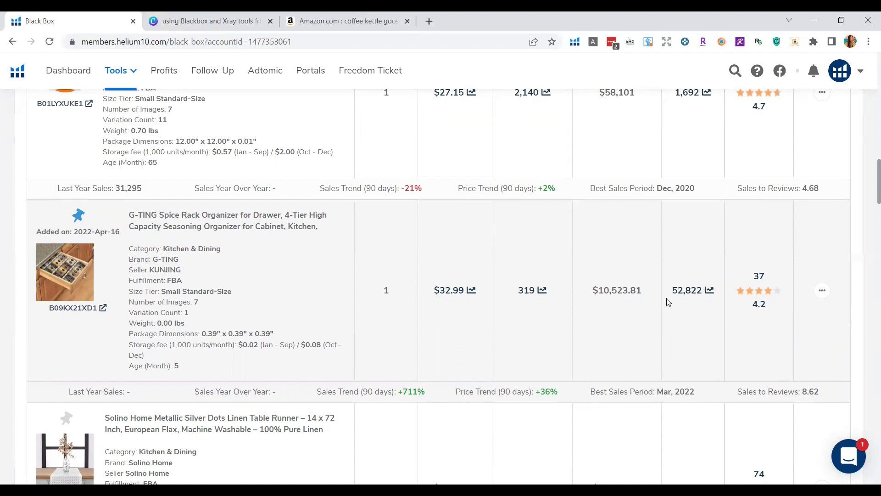
pyautogui.doubleClick(523, 296)
pyautogui.doubleClick(461, 297)
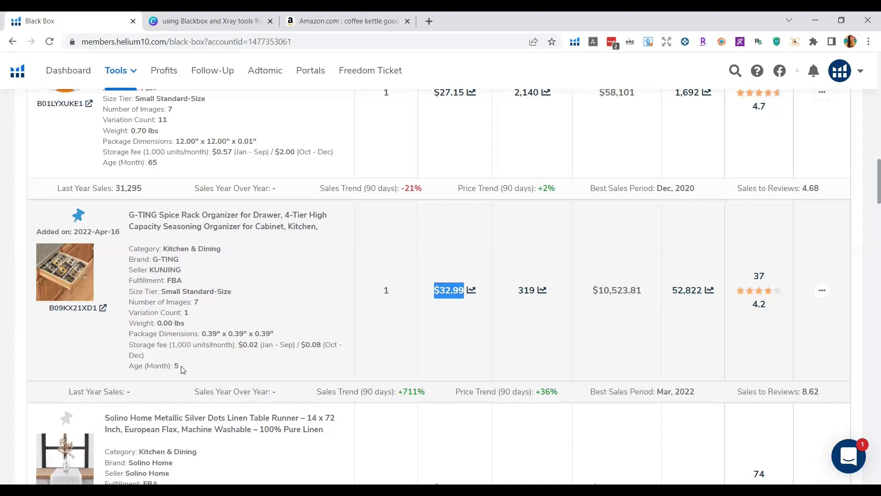
pyautogui.moveTo(181, 369); pyautogui.dragTo(126, 373)
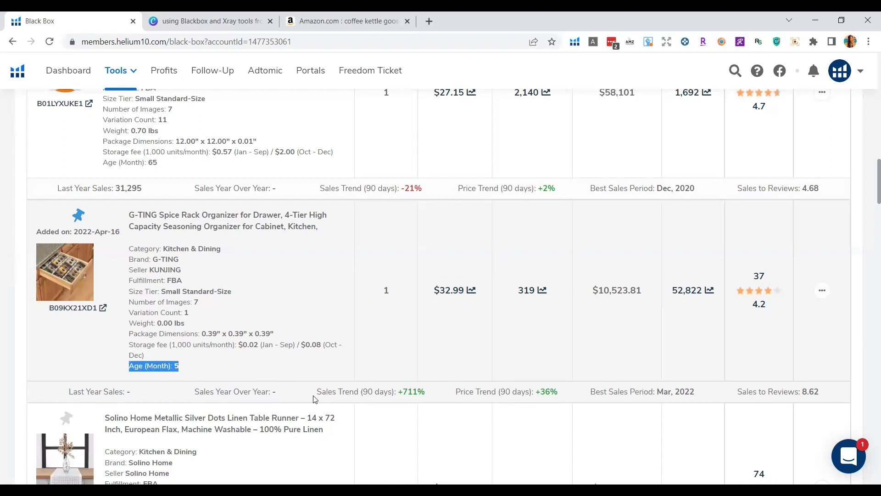
pyautogui.moveTo(317, 398); pyautogui.dragTo(430, 405)
pyautogui.click(454, 366)
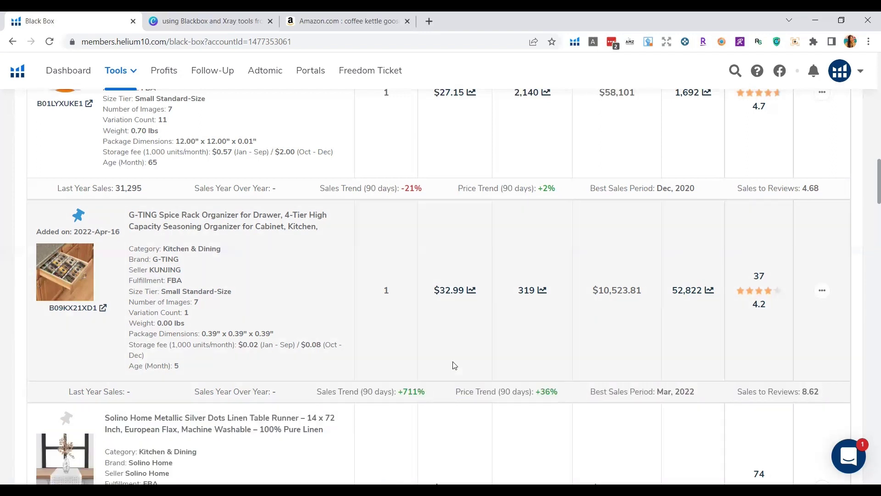
pyautogui.doubleClick(449, 291)
pyautogui.click(453, 366)
pyautogui.doubleClick(449, 290)
pyautogui.click(208, 283)
# Scroll down to the engraved cutting board and highlight its $25.99 price.
pyautogui.scroll(-8, 275, 275)
pyautogui.scroll(-6, 607, 305)
pyautogui.scroll(-5, 229, 291)
pyautogui.scroll(-1, 213, 286)
pyautogui.scroll(-5, 213, 286)
pyautogui.scroll(-4, 214, 288)
pyautogui.scroll(-5, 215, 289)
pyautogui.scroll(-5, 215, 289)
pyautogui.scroll(-5, 215, 289)
pyautogui.scroll(-6, 215, 290)
pyautogui.scroll(5, 215, 290)
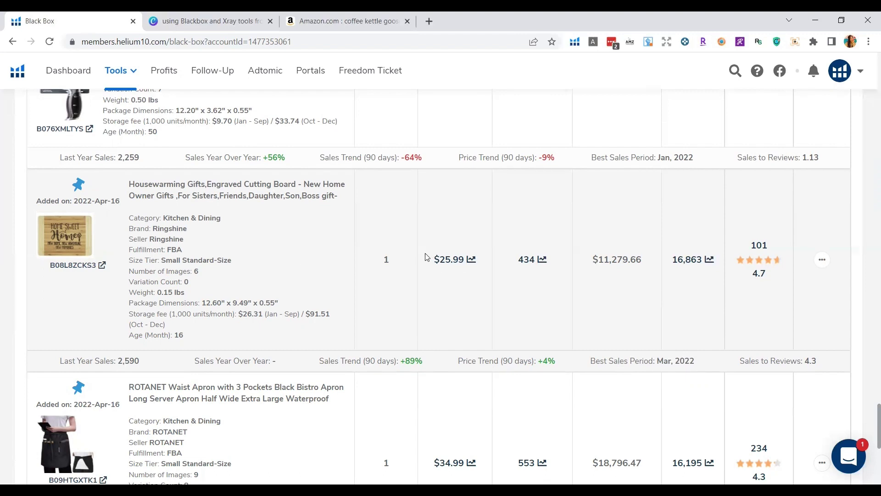
pyautogui.doubleClick(448, 266)
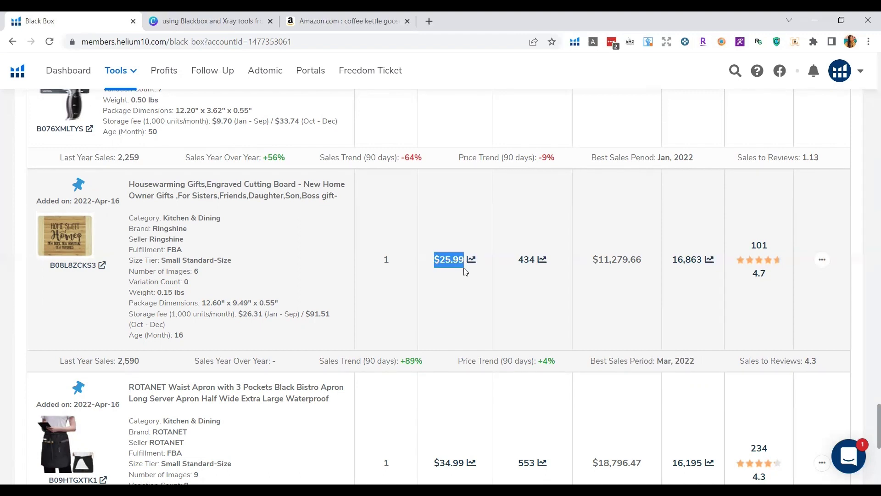
# Highlight the cutting board's 434 sales, 101 reviews and 4.7 rating, then scroll to the ROTANET apron.
pyautogui.moveTo(510, 271); pyautogui.dragTo(537, 272)
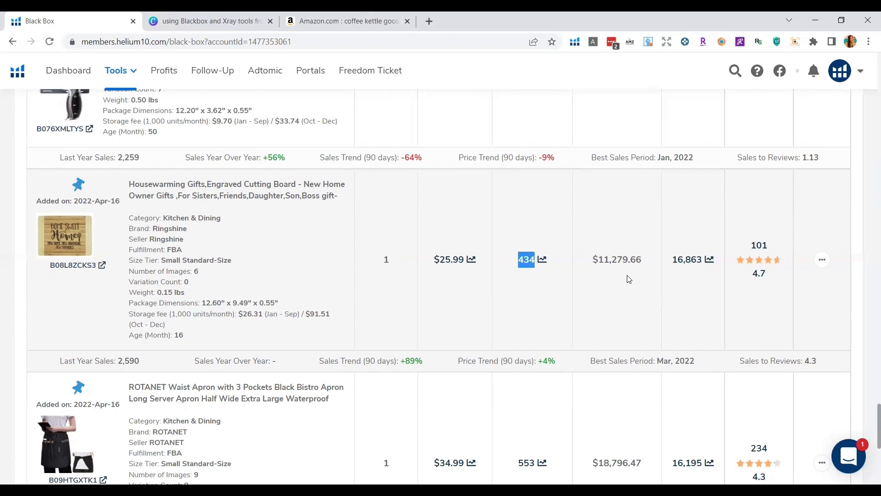
pyautogui.moveTo(771, 246); pyautogui.dragTo(744, 246)
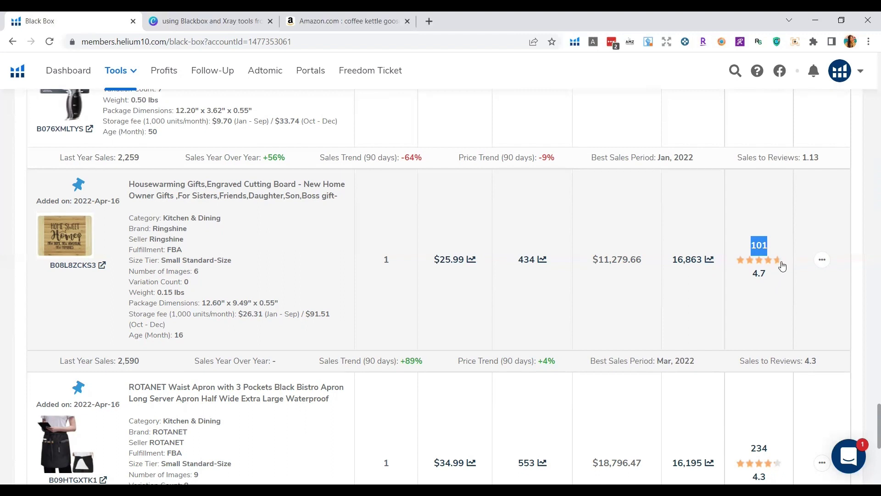
pyautogui.click(790, 274)
pyautogui.moveTo(761, 272); pyautogui.dragTo(766, 279)
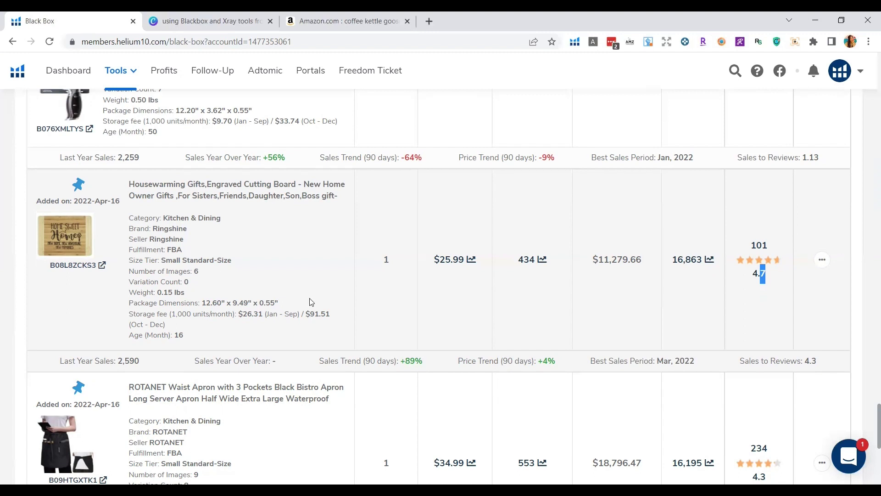
pyautogui.scroll(-1, 296, 257)
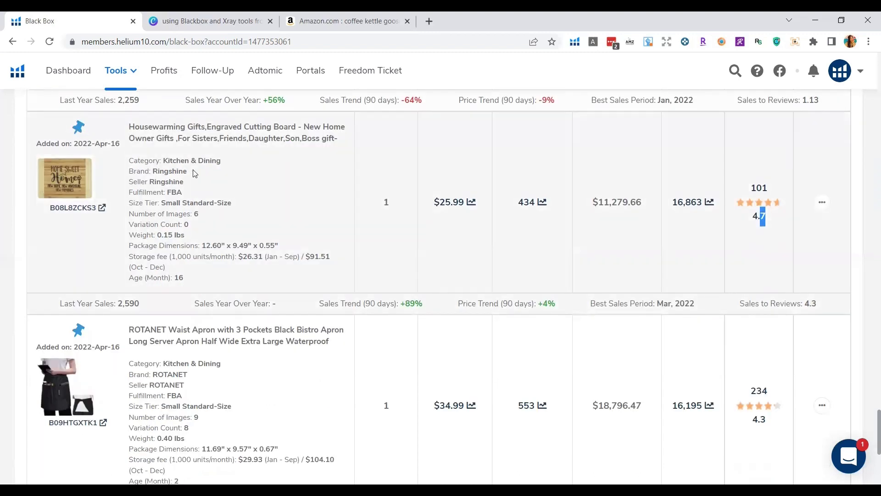
pyautogui.scroll(-1, 362, 213)
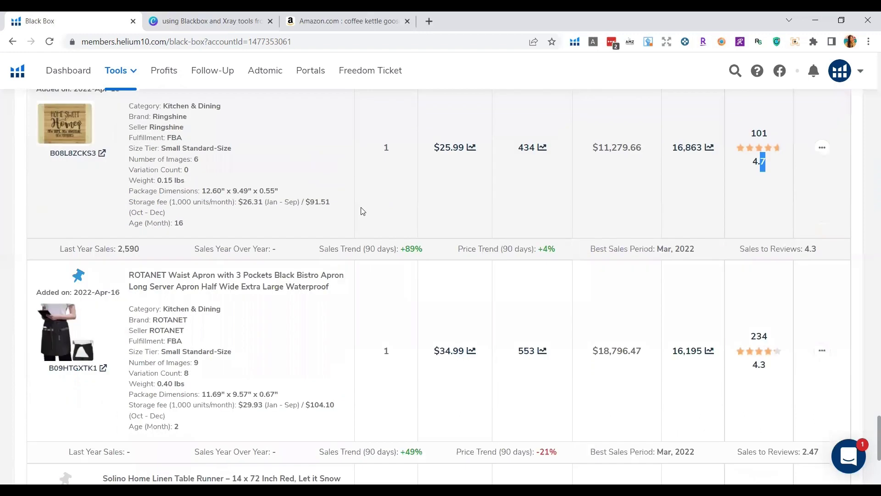
pyautogui.scroll(-1, 317, 209)
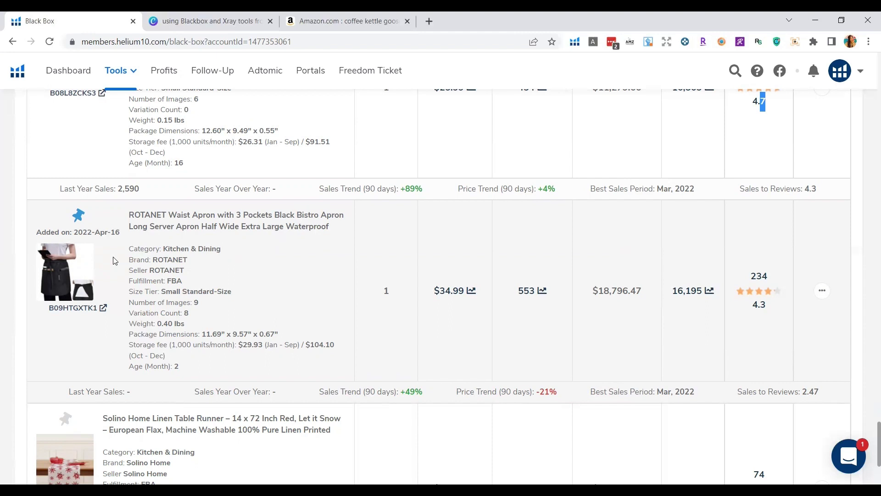
# Open the ROTANET apron's ASIN link in a new Amazon tab and scroll its listing.
pyautogui.rightClick(73, 308)
pyautogui.click(124, 328)
pyautogui.click(211, 21)
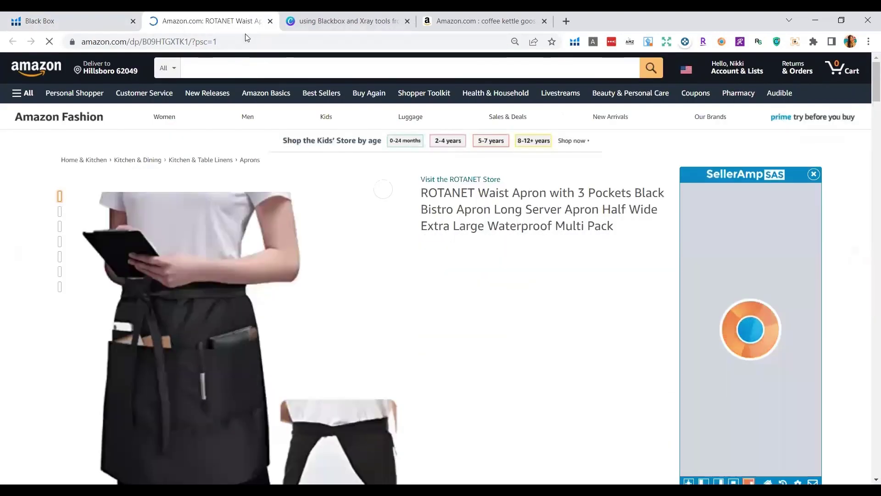
pyautogui.scroll(-3, 348, 273)
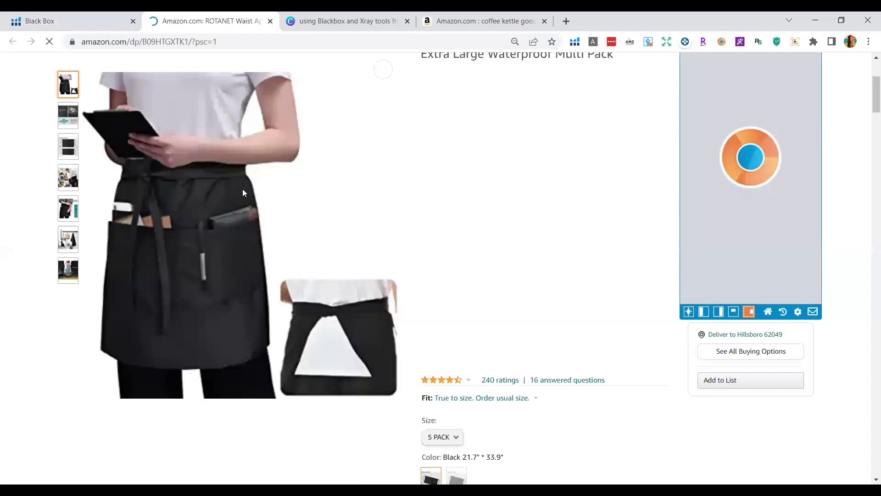
# Back in Black Box, highlight the apron's 2-month age, 553 sales and $18,796.47 revenue.
pyautogui.hotkey('ctrl', 'shift', 'Tab')
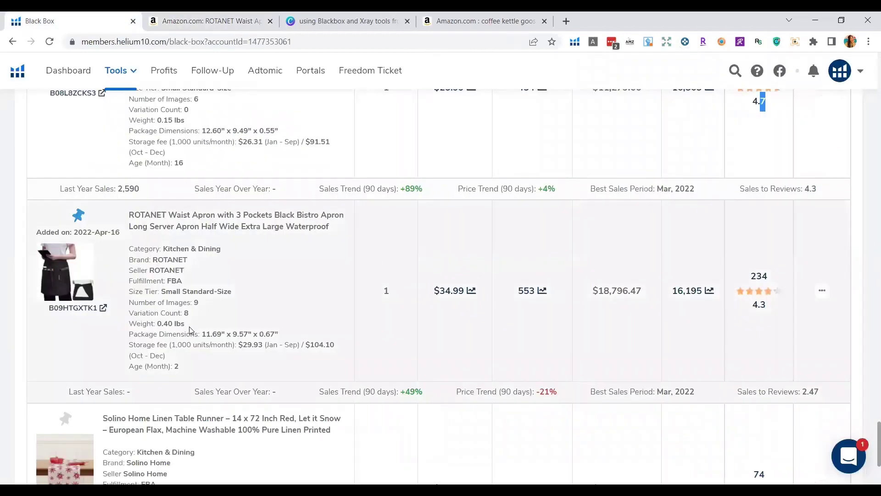
pyautogui.moveTo(187, 369); pyautogui.dragTo(128, 370)
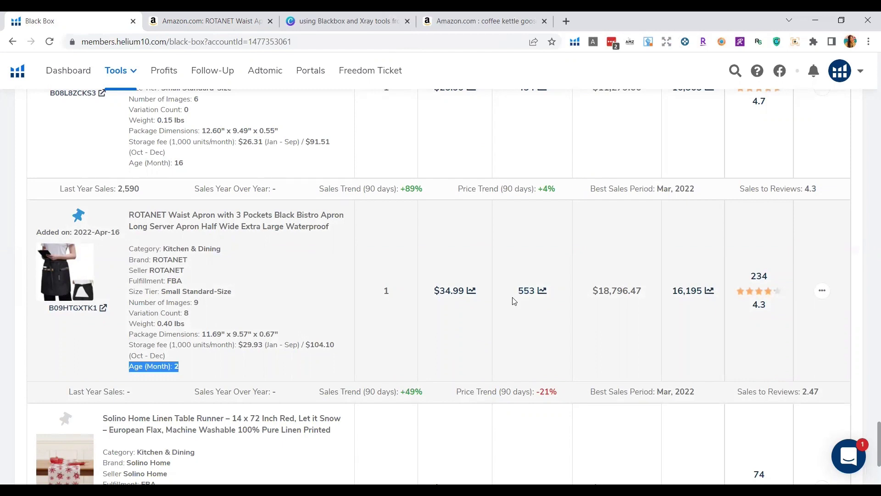
pyautogui.moveTo(517, 298); pyautogui.dragTo(535, 301)
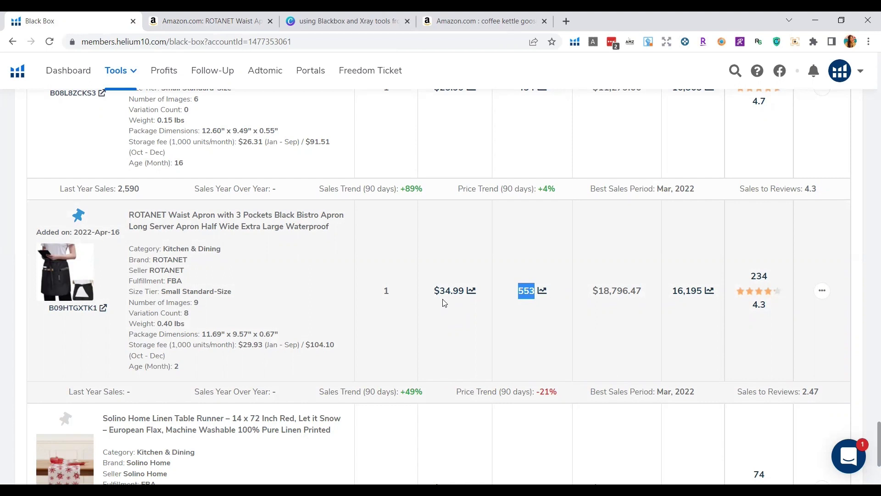
pyautogui.moveTo(644, 291); pyautogui.dragTo(591, 291)
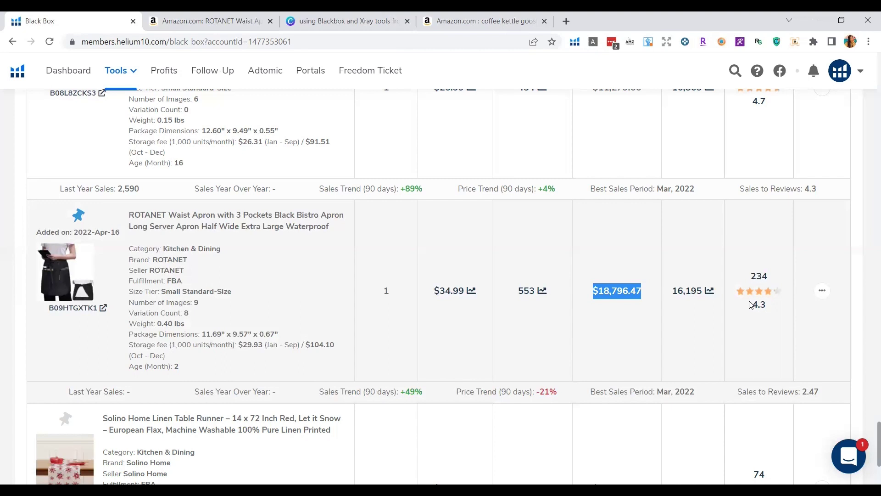
pyautogui.scroll(5, 751, 305)
pyautogui.scroll(5, 751, 305)
pyautogui.scroll(5, 751, 303)
pyautogui.scroll(5, 753, 299)
pyautogui.scroll(5, 755, 294)
pyautogui.scroll(5, 755, 292)
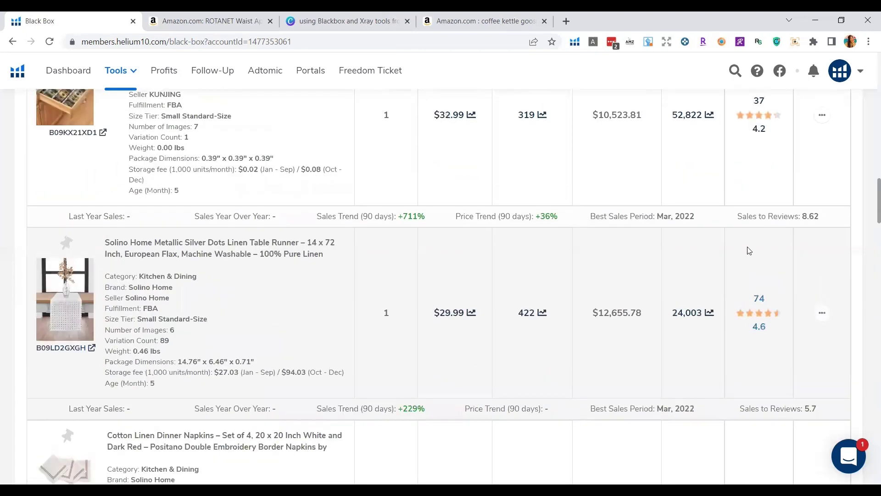
pyautogui.scroll(1, 753, 275)
pyautogui.scroll(5, 748, 250)
pyautogui.scroll(5, 748, 252)
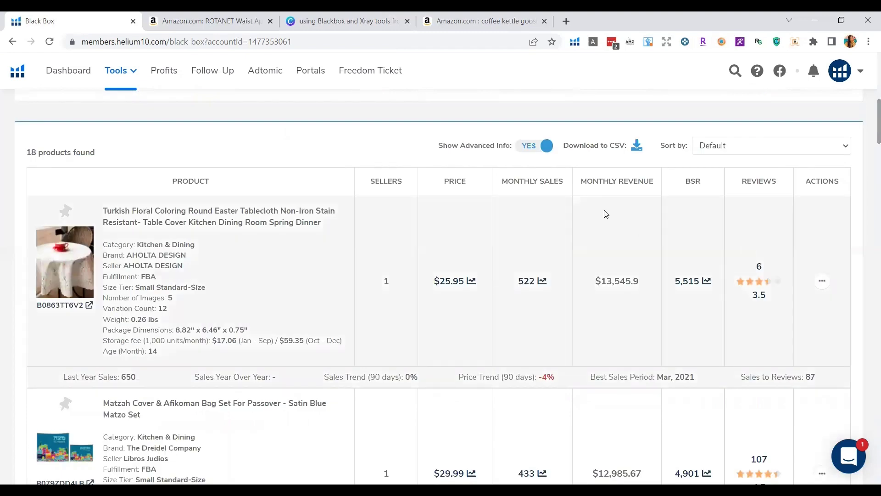
pyautogui.scroll(1, 602, 205)
pyautogui.scroll(5, 602, 206)
pyautogui.scroll(-3, 592, 207)
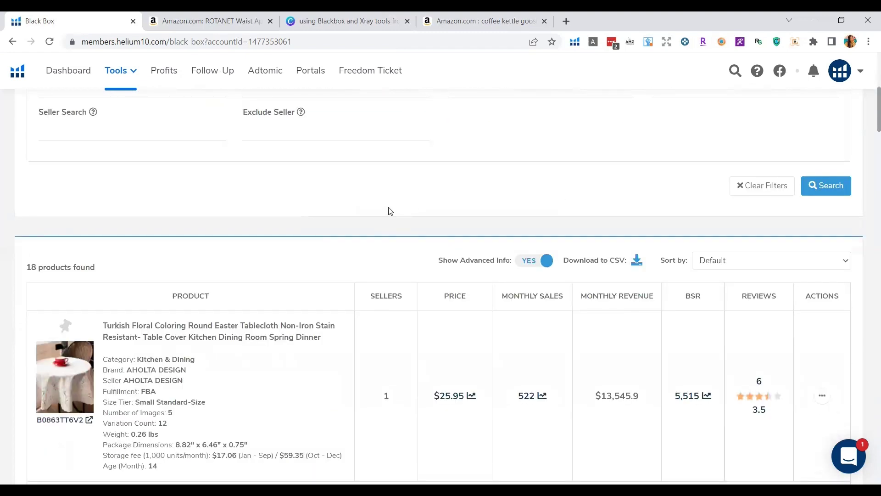
pyautogui.scroll(7, 388, 211)
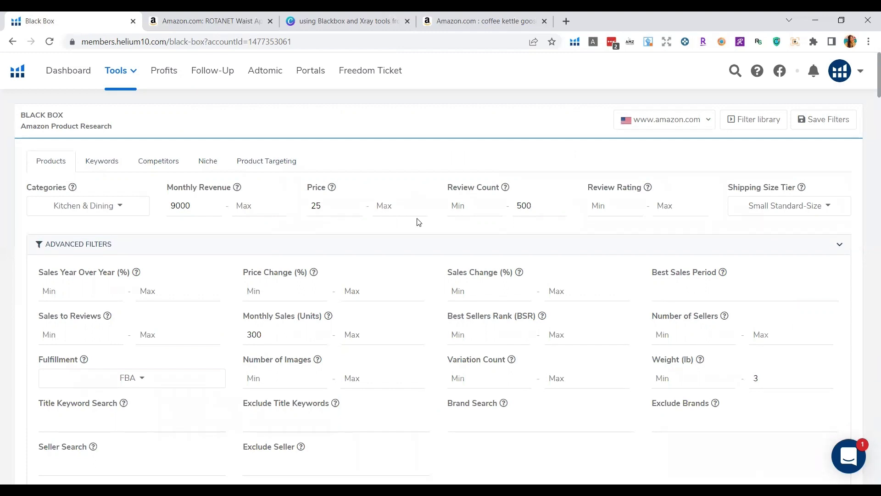
pyautogui.scroll(-10, 418, 223)
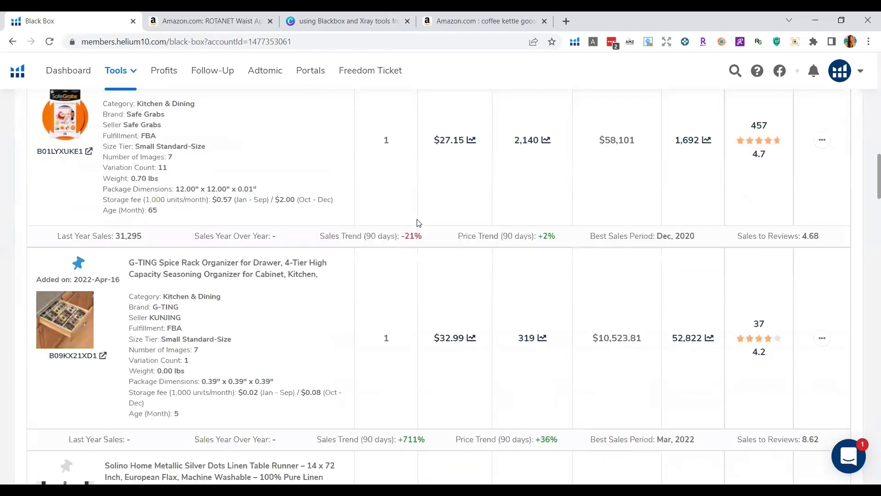
pyautogui.scroll(-7, 418, 222)
pyautogui.scroll(6, 226, 246)
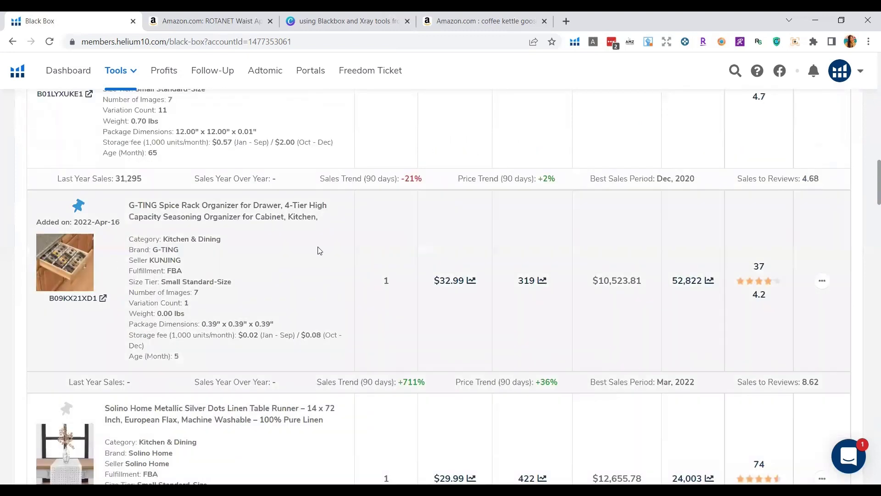
pyautogui.scroll(-6, 294, 276)
pyautogui.scroll(6, 293, 269)
pyautogui.scroll(-5, 290, 243)
pyautogui.scroll(-5, 292, 247)
pyautogui.scroll(-5, 294, 250)
pyautogui.scroll(3, 295, 253)
pyautogui.scroll(3, 294, 252)
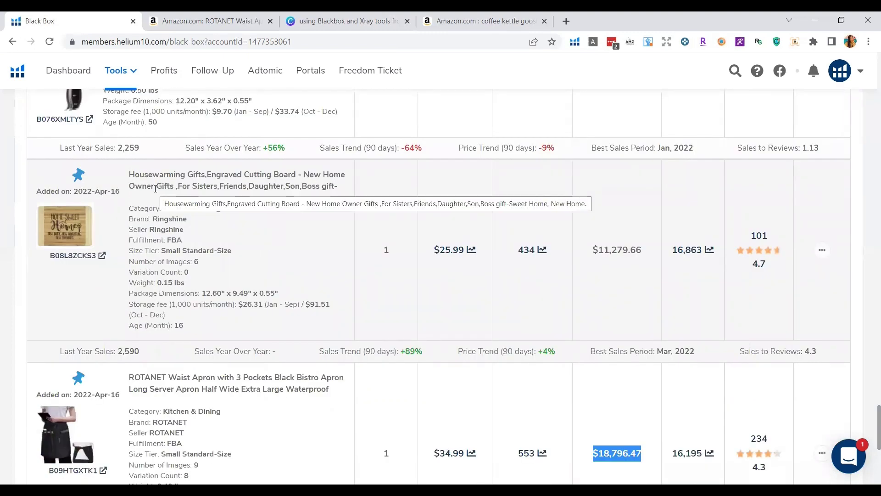
pyautogui.scroll(-1, 204, 235)
pyautogui.scroll(-3, 204, 235)
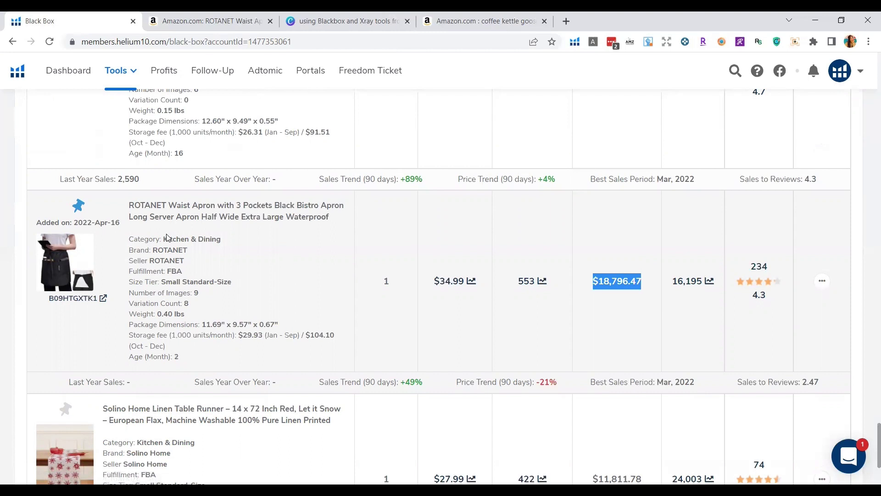
pyautogui.scroll(4, 445, 289)
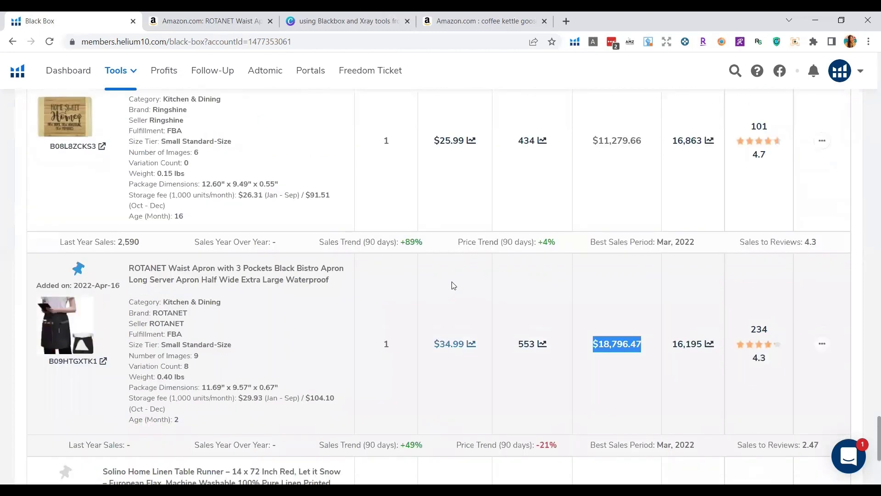
pyautogui.scroll(5, 608, 285)
pyautogui.scroll(5, 609, 280)
pyautogui.scroll(5, 610, 280)
pyautogui.scroll(5, 597, 266)
pyautogui.scroll(5, 593, 263)
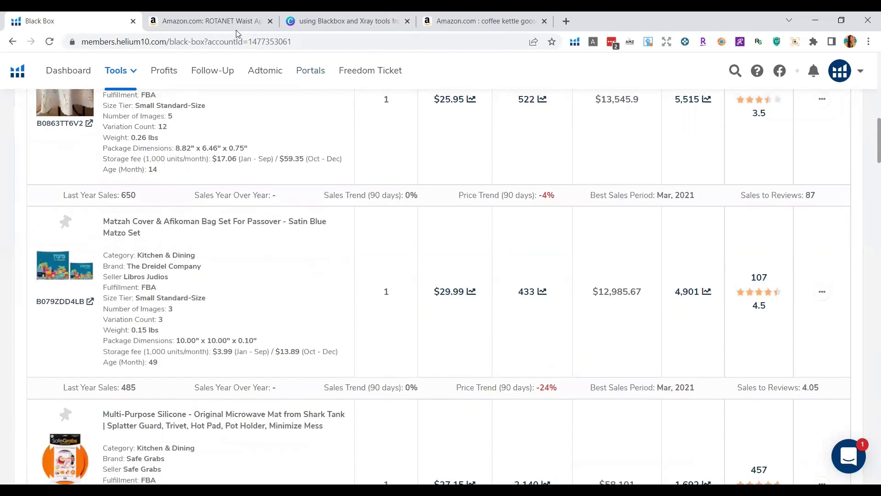
# Close the ROTANET apron's Amazon tab to land on the gooseneck kettle results.
pyautogui.click(234, 21)
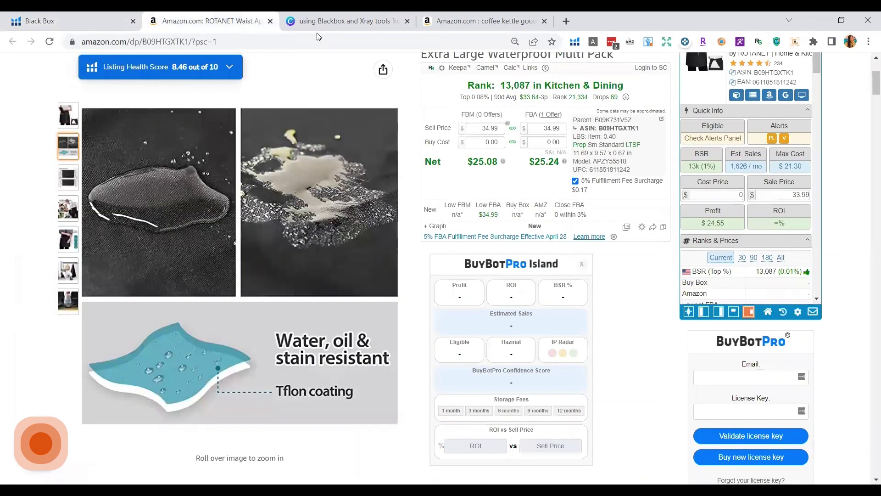
pyautogui.hotkey('ctrl', 'w')
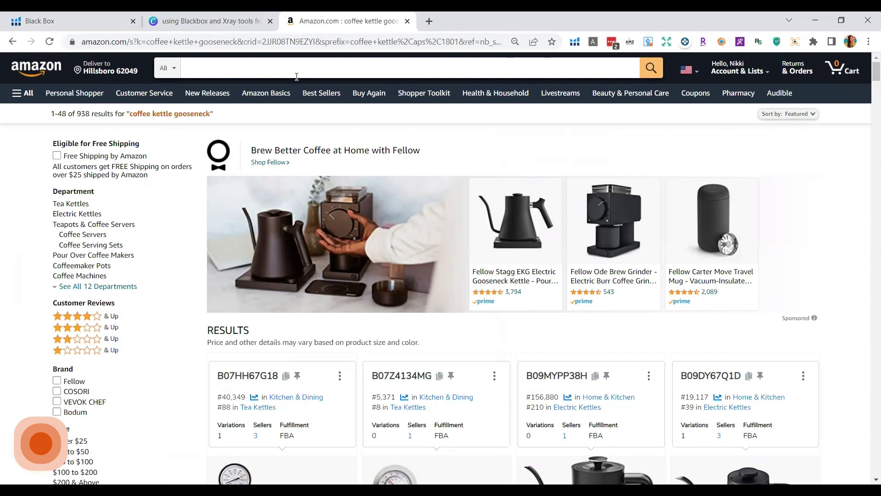
# Search Amazon for 'coffee kettles', rewording the query to 'coffee kettle gooseneck'.
pyautogui.click(296, 76)
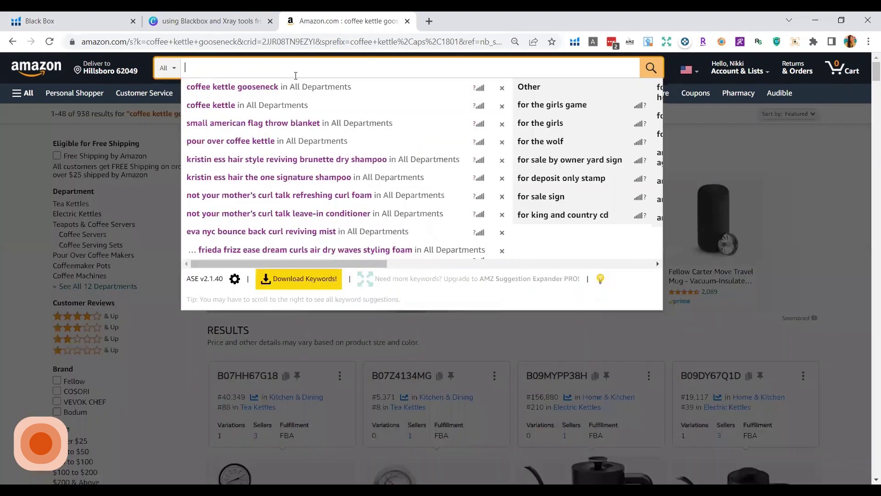
pyautogui.write('coffee ')
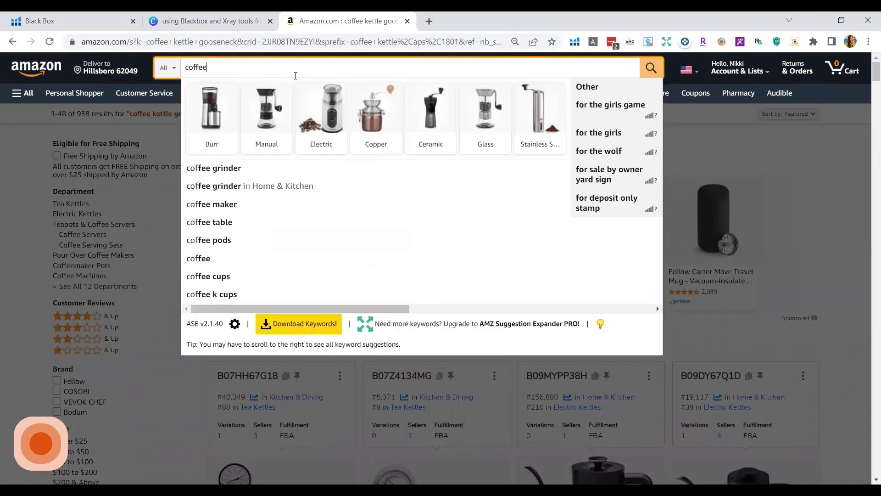
pyautogui.write('ke')
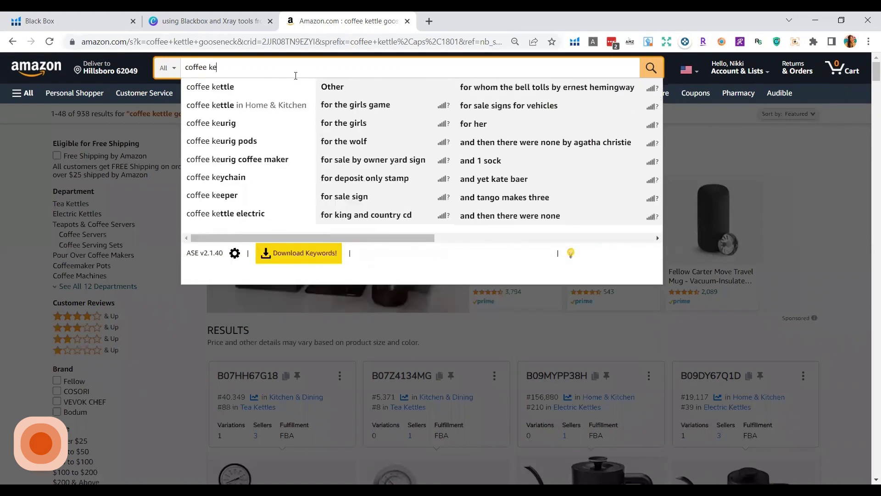
pyautogui.write('ttle')
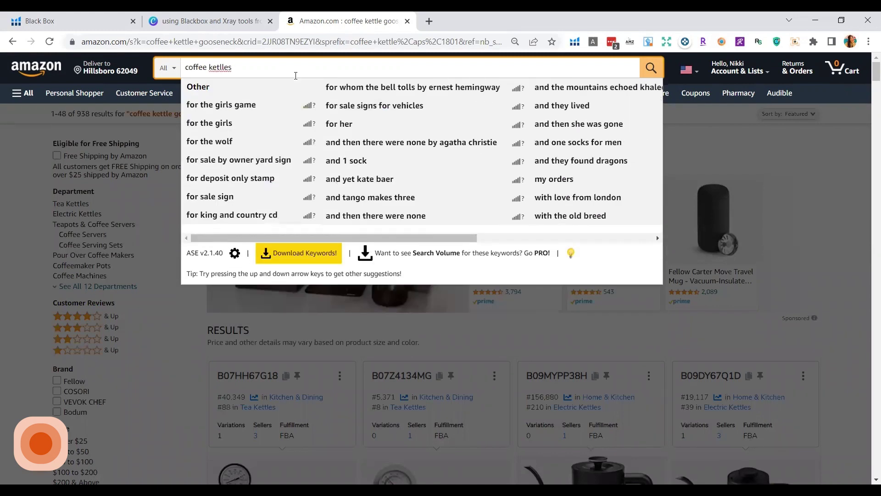
pyautogui.write('s')
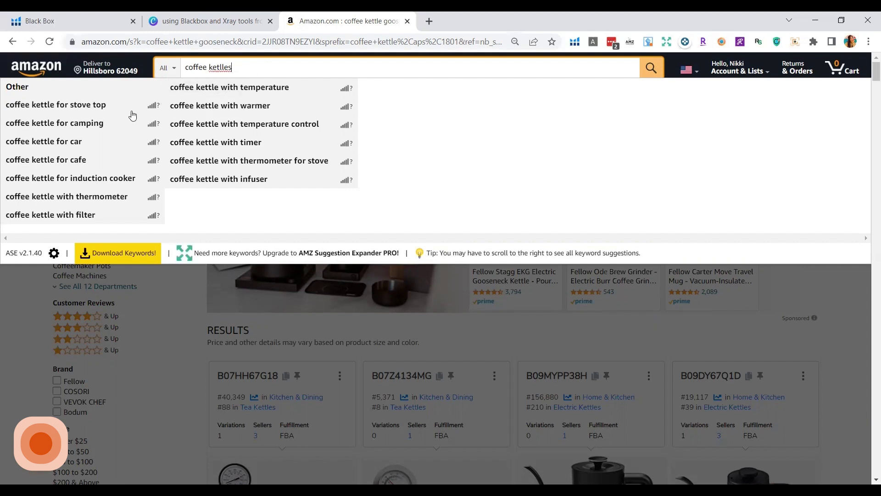
pyautogui.moveTo(231, 68); pyautogui.dragTo(182, 72)
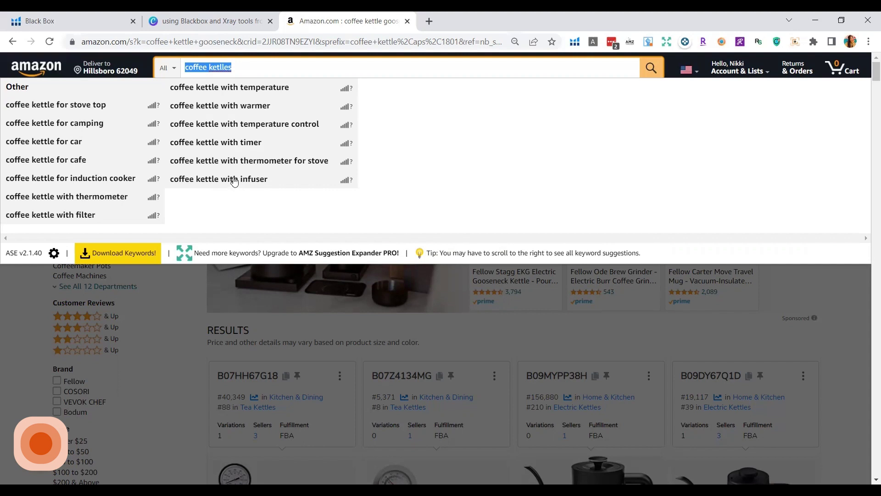
pyautogui.click(250, 67)
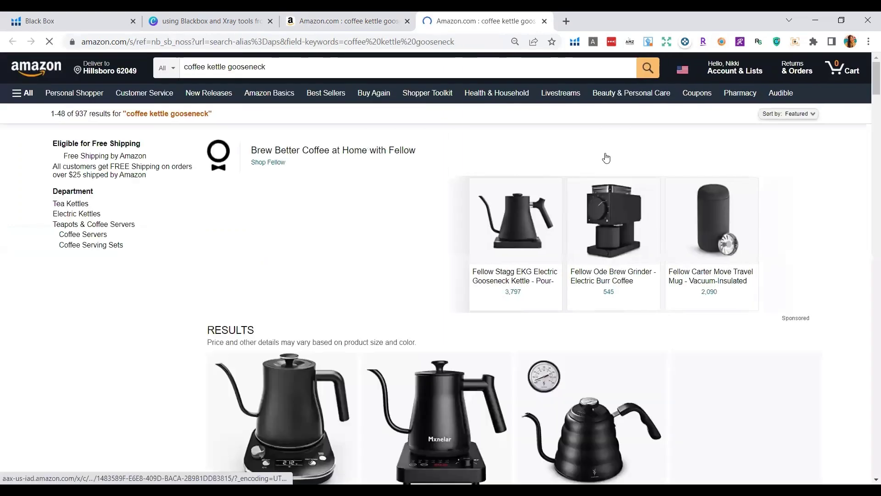
# Check the Hario V60 Buono kettle page, return to results, and open the Helium 10 extension.
pyautogui.scroll(-5, 700, 307)
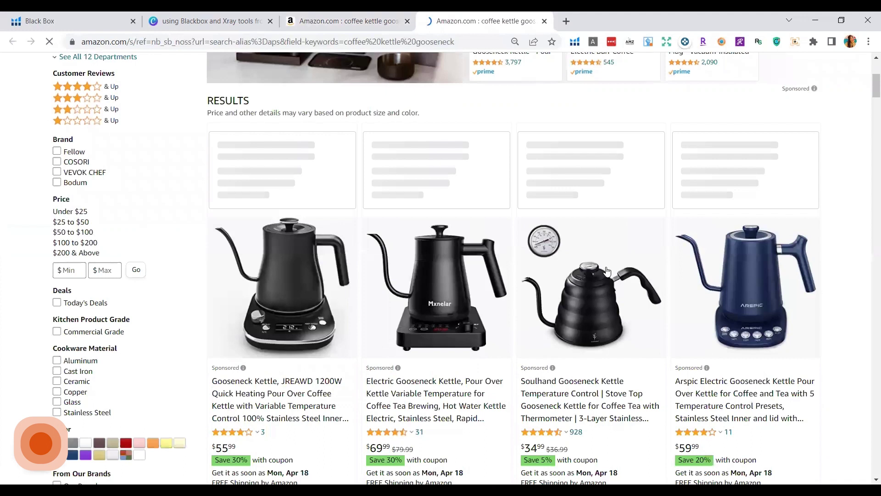
pyautogui.scroll(-3, 600, 221)
pyautogui.scroll(-5, 595, 230)
pyautogui.scroll(-2, 601, 275)
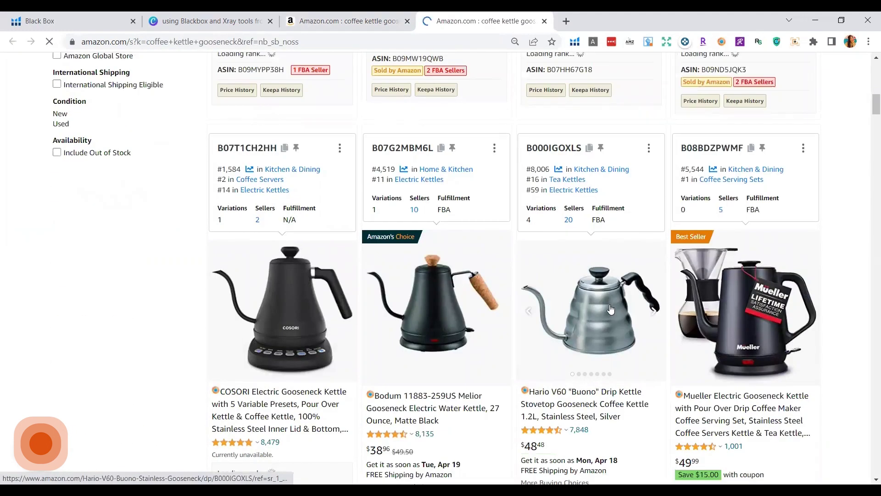
pyautogui.click(588, 253)
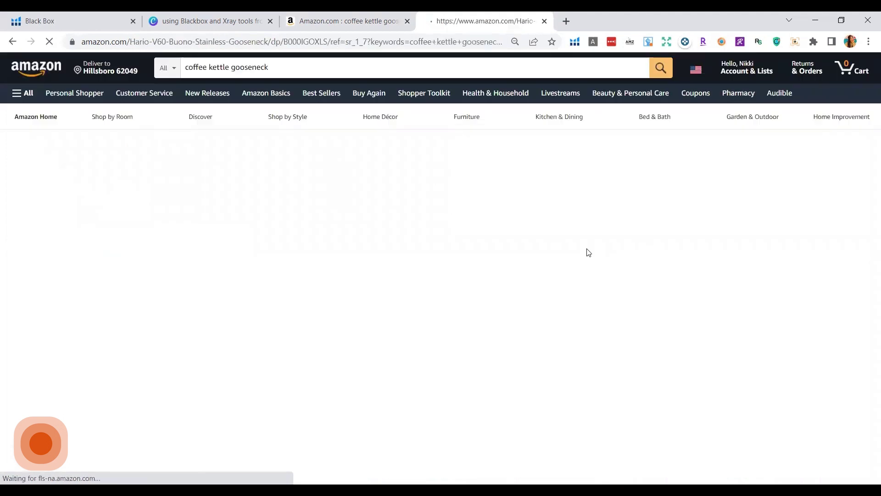
pyautogui.scroll(-3, 256, 235)
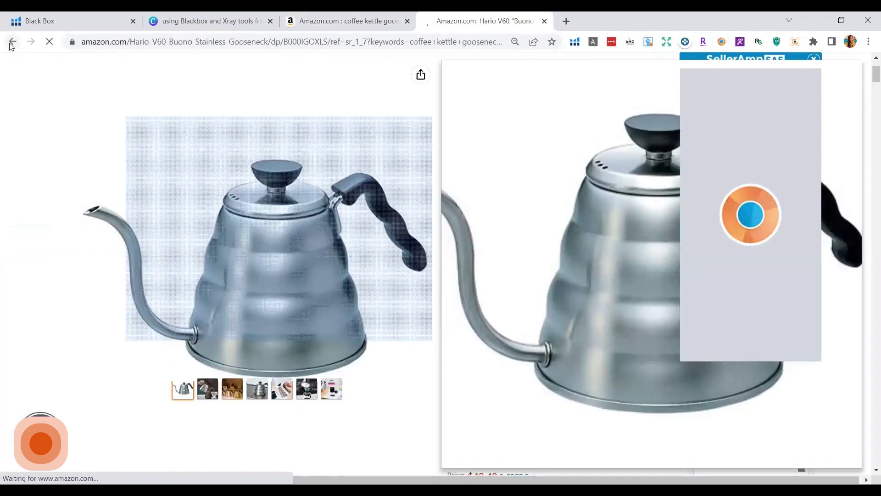
pyautogui.hotkey('alt', 'Left')
pyautogui.click(574, 42)
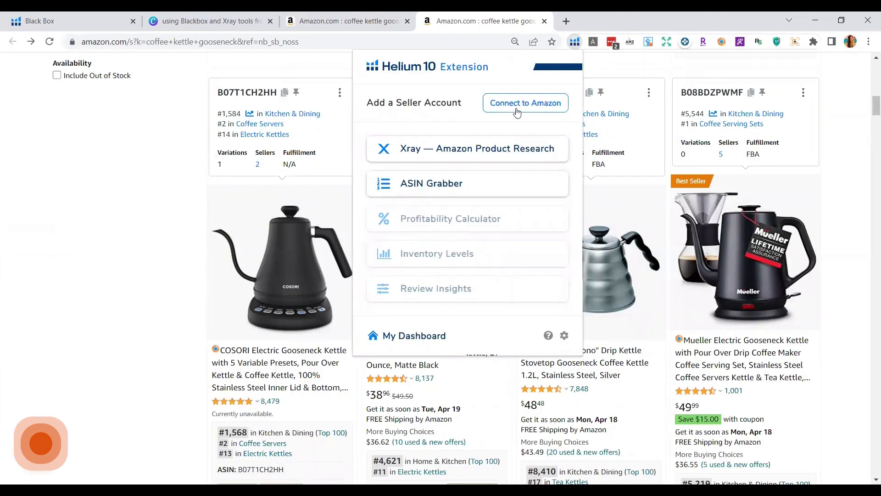
# Run Xray product research on the coffee kettle gooseneck results.
pyautogui.click(502, 151)
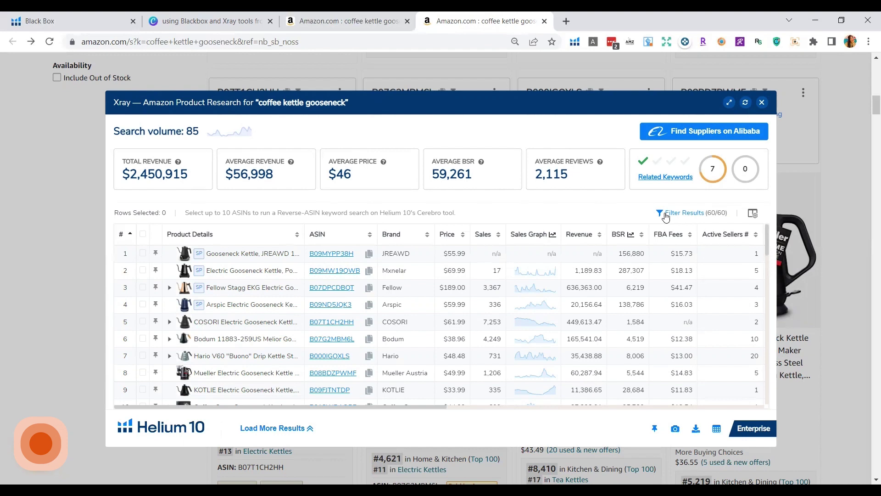
# Filter the Xray table to hide sponsored products, leaving 48 of 60 listings.
pyautogui.click(681, 216)
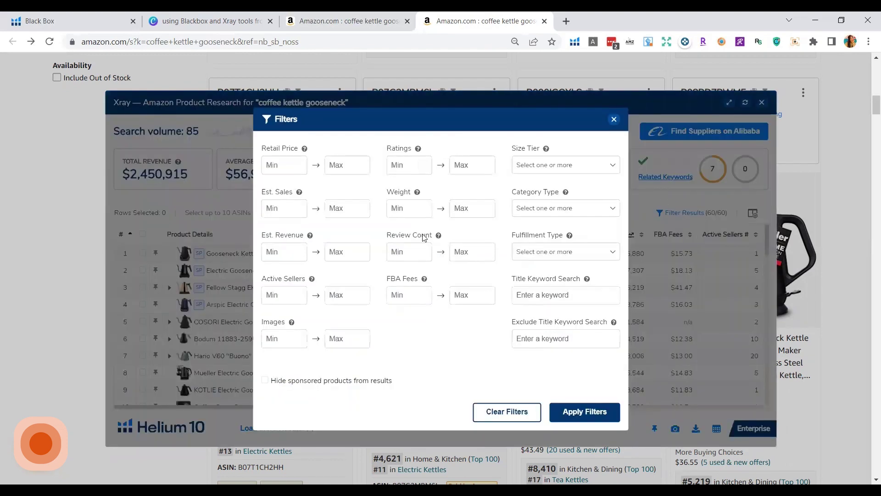
pyautogui.click(265, 381)
pyautogui.click(583, 413)
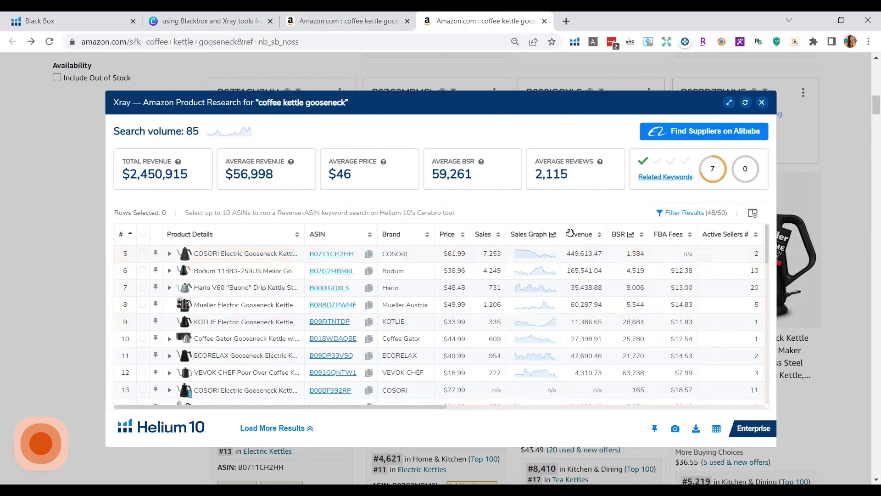
# Sort by revenue descending and select Fellow Stagg EKG, COSORI and Bodum 11571-109.
pyautogui.click(583, 237)
pyautogui.click(583, 237)
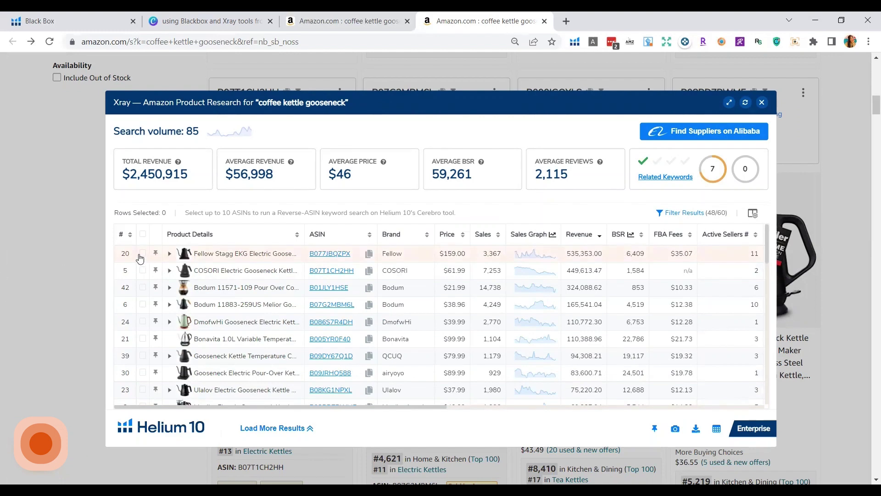
pyautogui.click(143, 253)
pyautogui.click(143, 270)
pyautogui.click(143, 287)
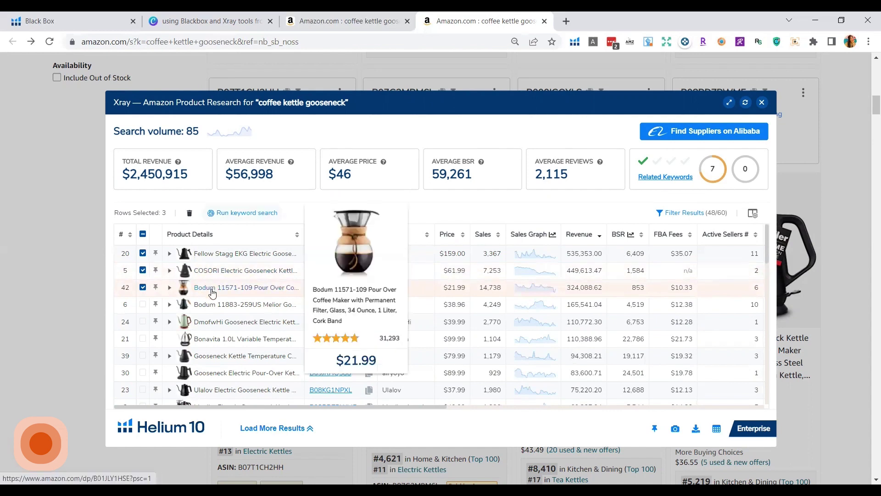
# Add the Bodum 11883, DmofwHi, Bonavita, QCUQ, airyoyo and Ulalov kettles to the selection.
pyautogui.click(143, 304)
pyautogui.click(143, 321)
pyautogui.scroll(-1, 143, 321)
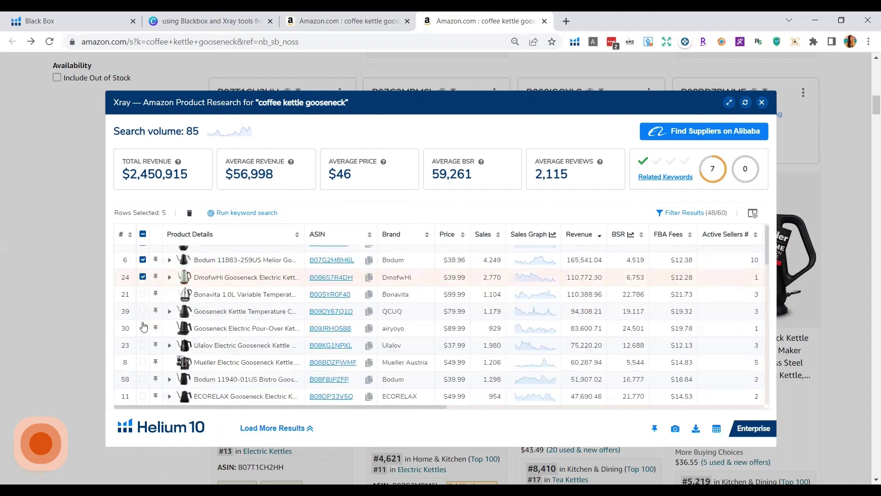
pyautogui.click(143, 281)
pyautogui.scroll(1, 143, 289)
pyautogui.scroll(-1, 143, 293)
pyautogui.click(143, 298)
pyautogui.click(143, 315)
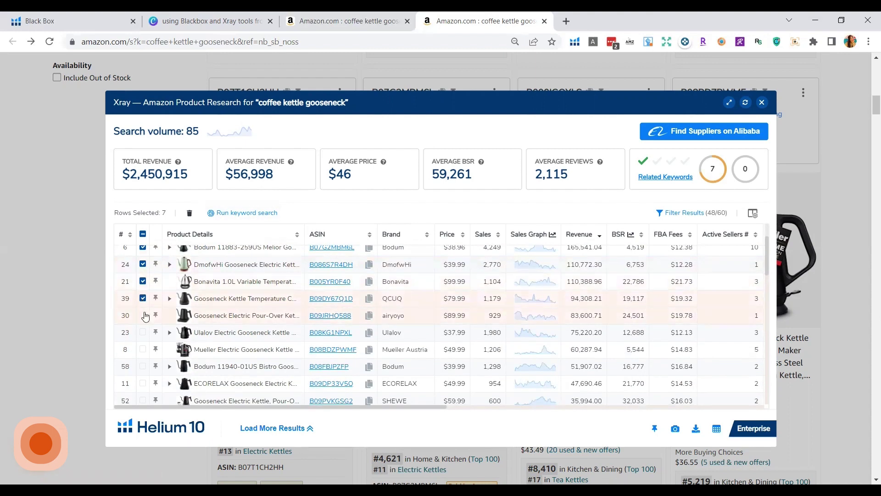
pyautogui.click(143, 333)
# Add Mueller, Bodum 11940, ECORELAX, SHEWE and Fellow Stagg stovetop, then close the unfiltered tab.
pyautogui.scroll(-1, 143, 333)
pyautogui.click(143, 292)
pyautogui.click(143, 309)
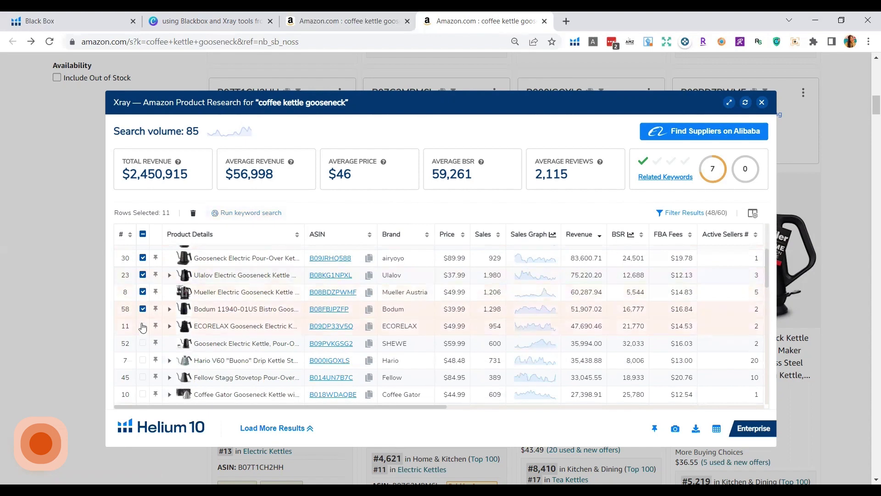
pyautogui.click(143, 326)
pyautogui.click(143, 343)
pyautogui.scroll(-1, 143, 346)
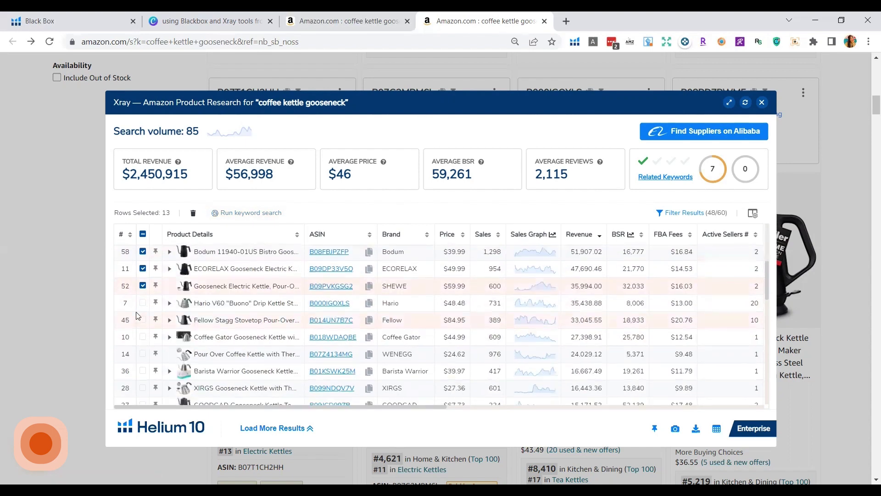
pyautogui.click(143, 321)
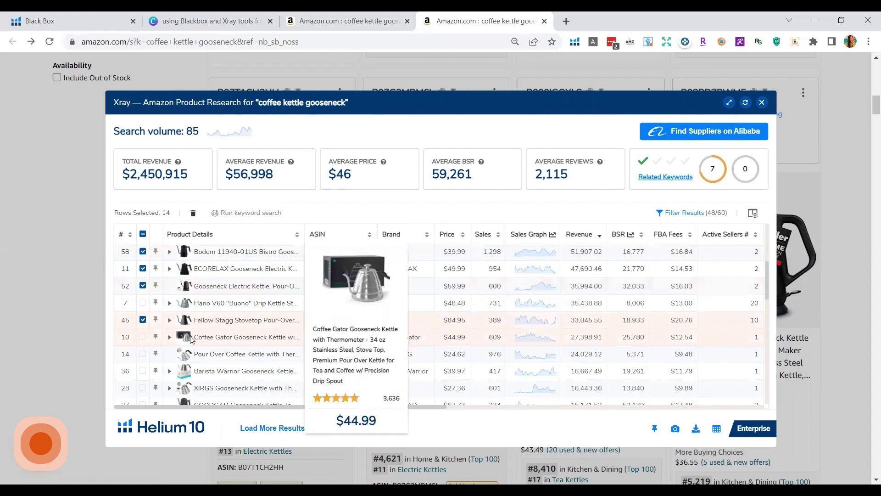
pyautogui.moveTo(184, 354)
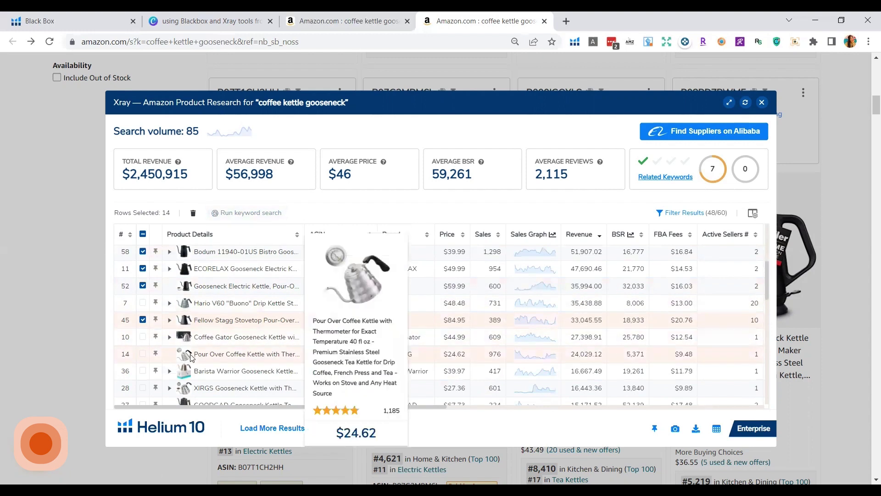
pyautogui.hotkey('ctrl', 'w')
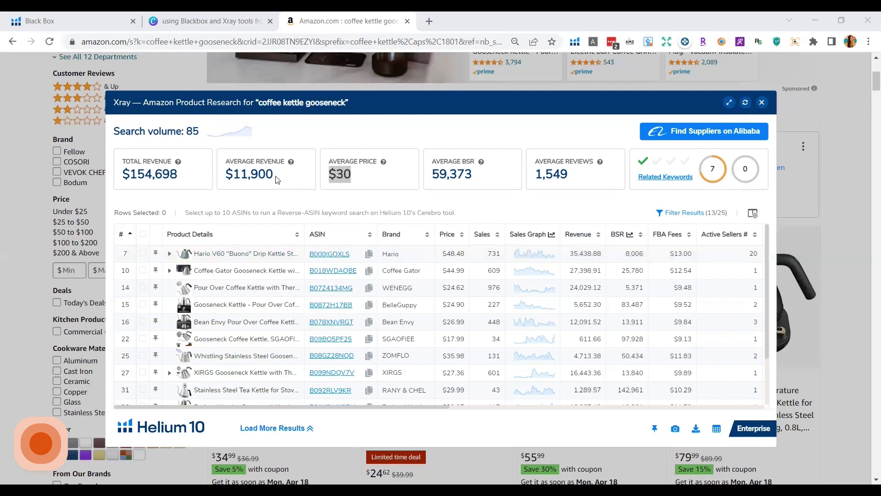
pyautogui.click(359, 183)
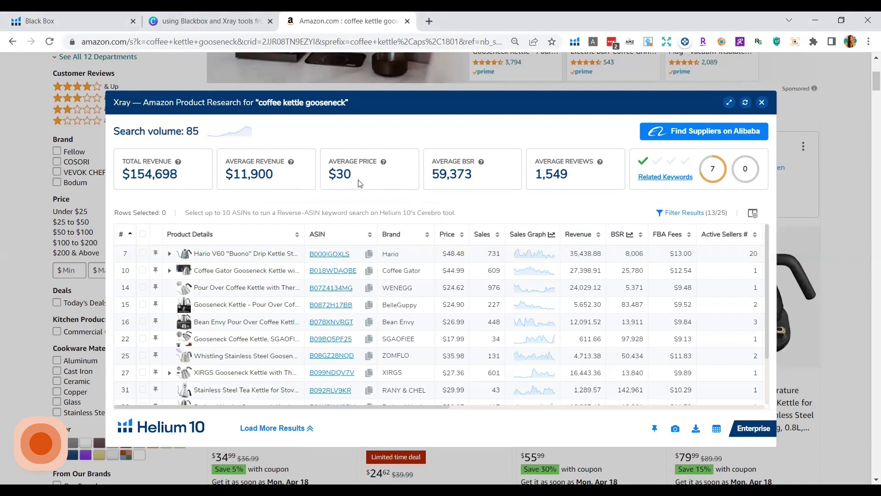
pyautogui.moveTo(354, 177); pyautogui.dragTo(320, 177)
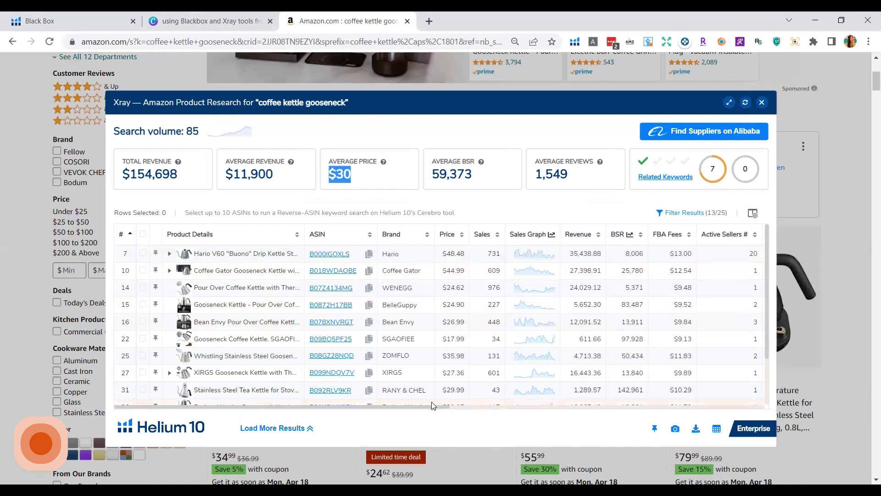
# Sort kettles by revenue, add Barista Warrior and XIRGS, and drop BelleGuppy, leaving six selected.
pyautogui.click(299, 311)
pyautogui.click(579, 235)
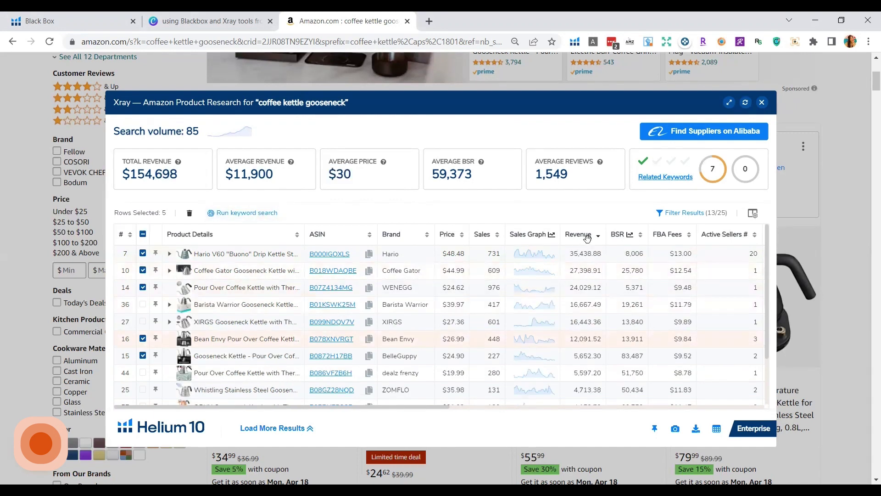
pyautogui.click(143, 304)
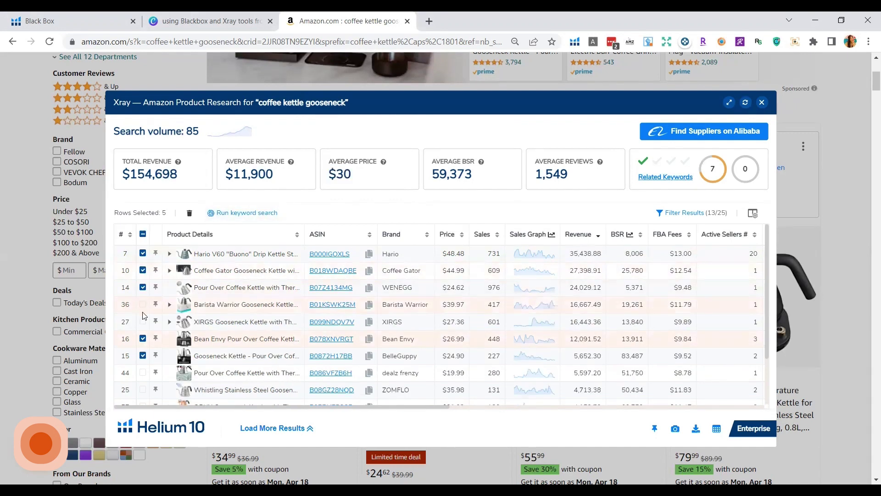
pyautogui.click(143, 323)
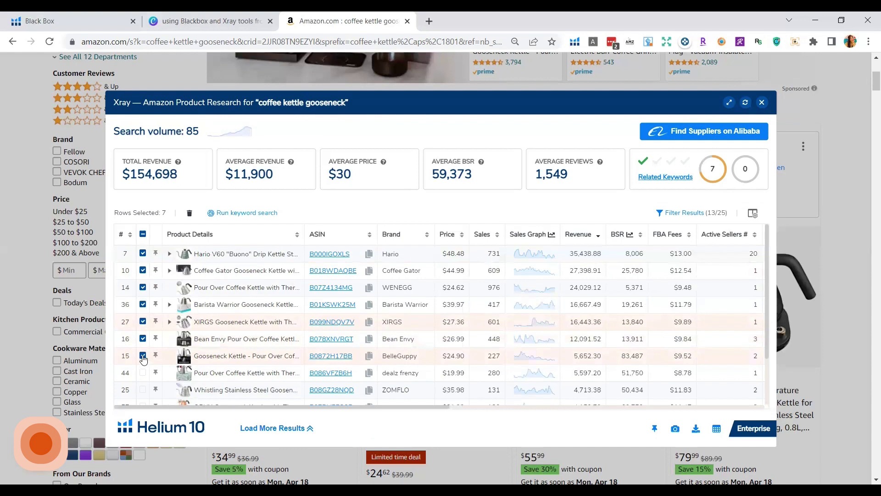
pyautogui.click(143, 357)
pyautogui.scroll(-1, 592, 350)
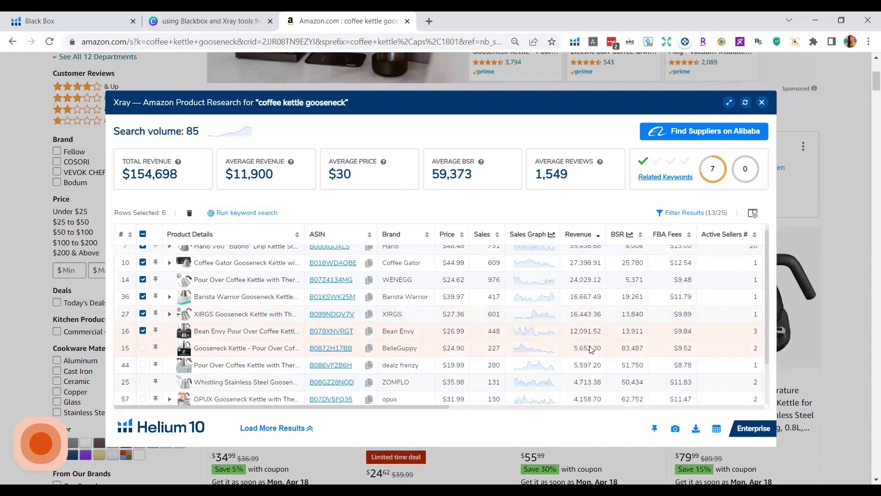
pyautogui.scroll(-3, 591, 350)
pyautogui.scroll(3, 590, 350)
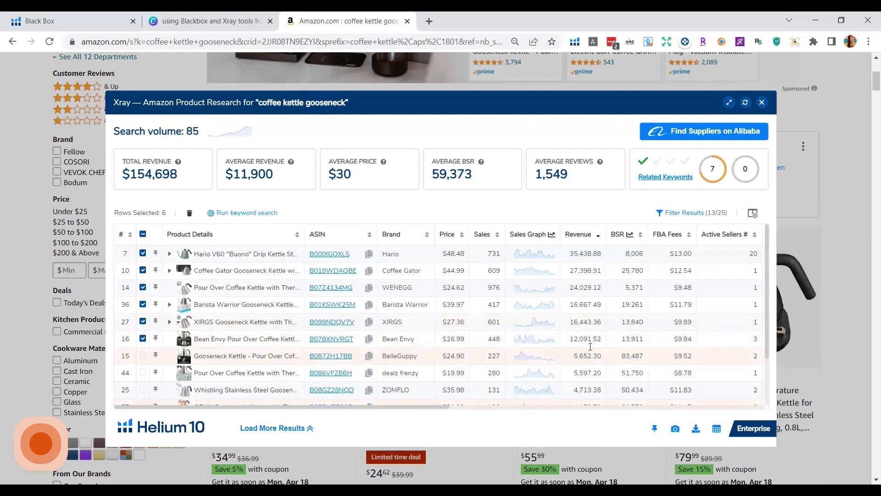
pyautogui.scroll(1, 590, 350)
pyautogui.scroll(1, 590, 350)
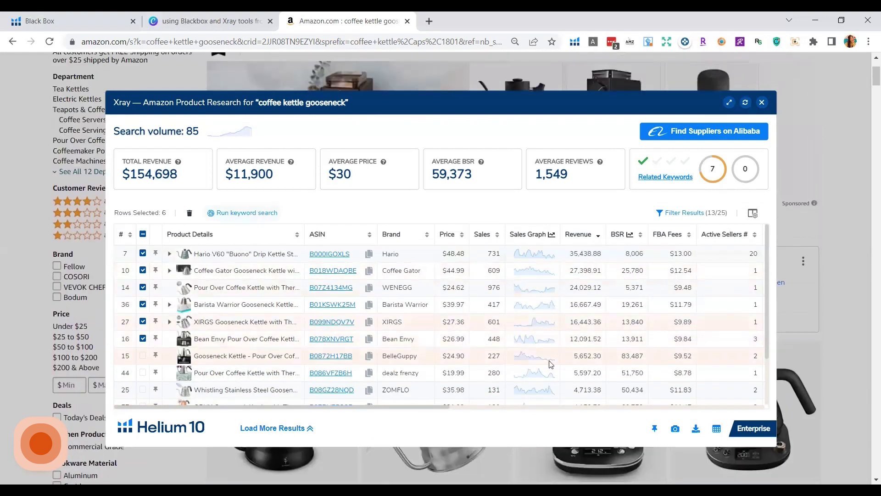
pyautogui.moveTo(416, 407); pyautogui.dragTo(526, 414)
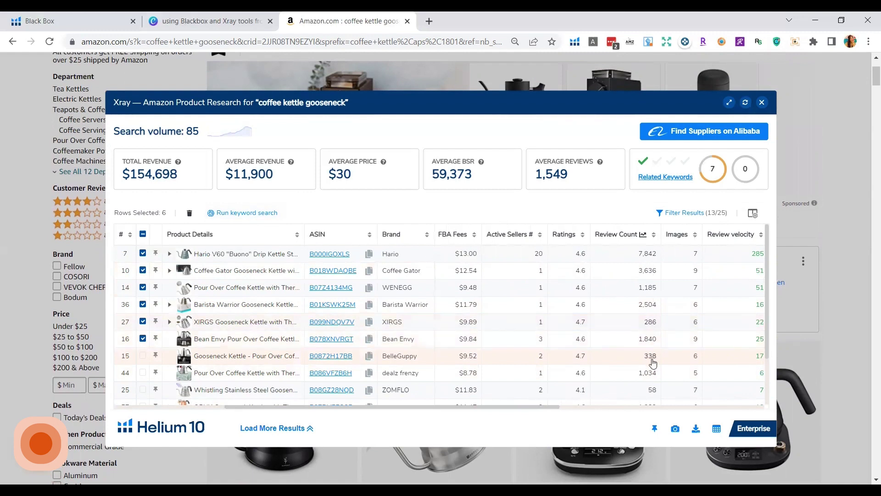
pyautogui.scroll(-2, 653, 363)
pyautogui.scroll(-1, 653, 363)
pyautogui.scroll(-1, 653, 362)
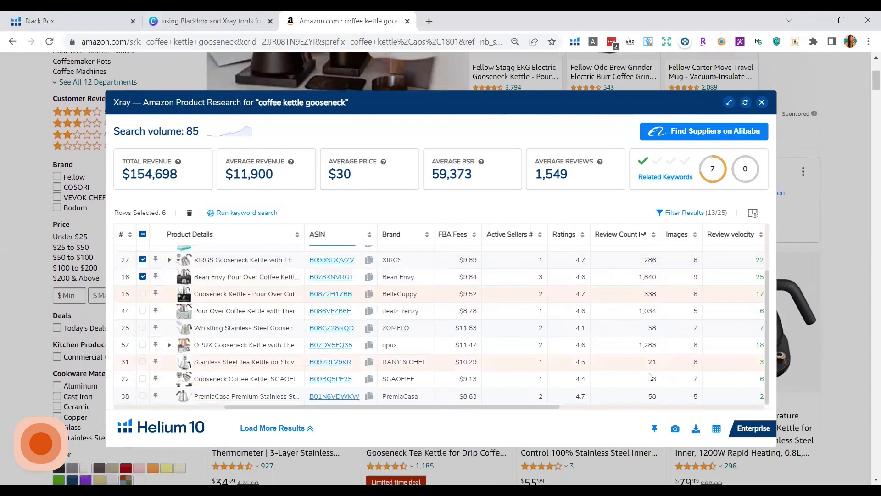
pyautogui.scroll(-1, 653, 362)
pyautogui.scroll(3, 555, 373)
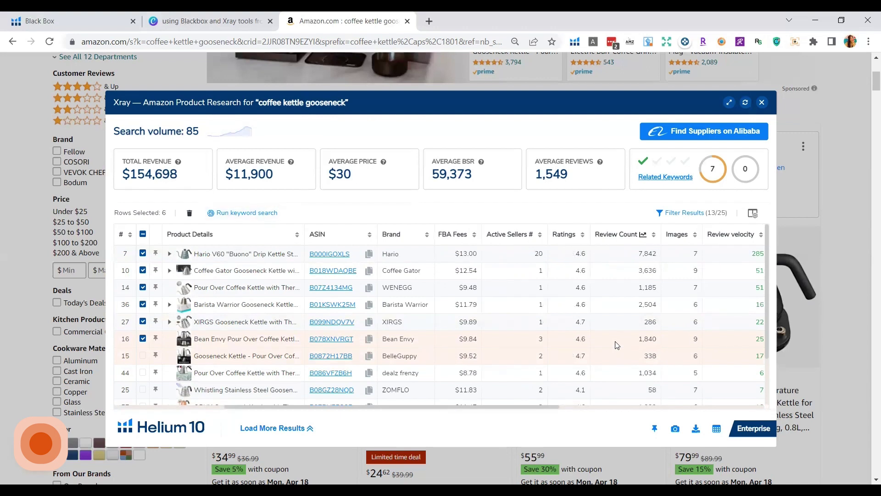
pyautogui.moveTo(478, 407)
pyautogui.mouseDown()
pyautogui.moveTo(536, 408)
pyautogui.moveTo(498, 340)
pyautogui.mouseUp()
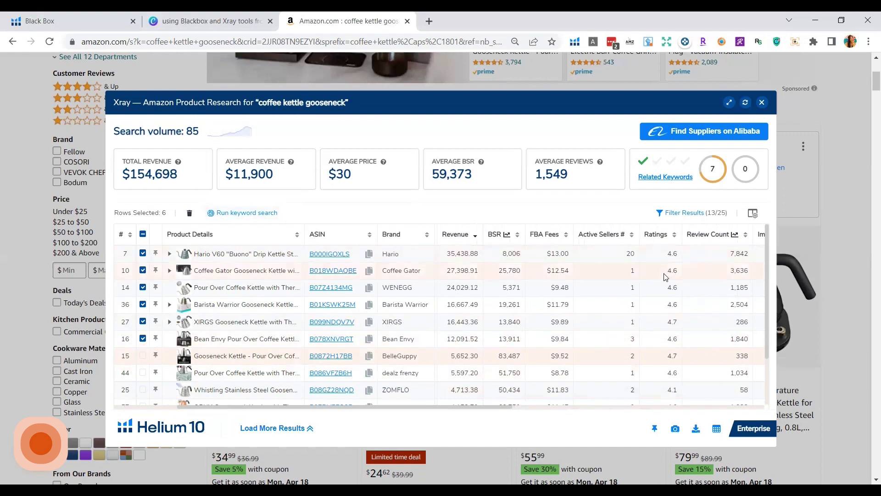
pyautogui.scroll(-2, 660, 321)
pyautogui.scroll(-1, 659, 331)
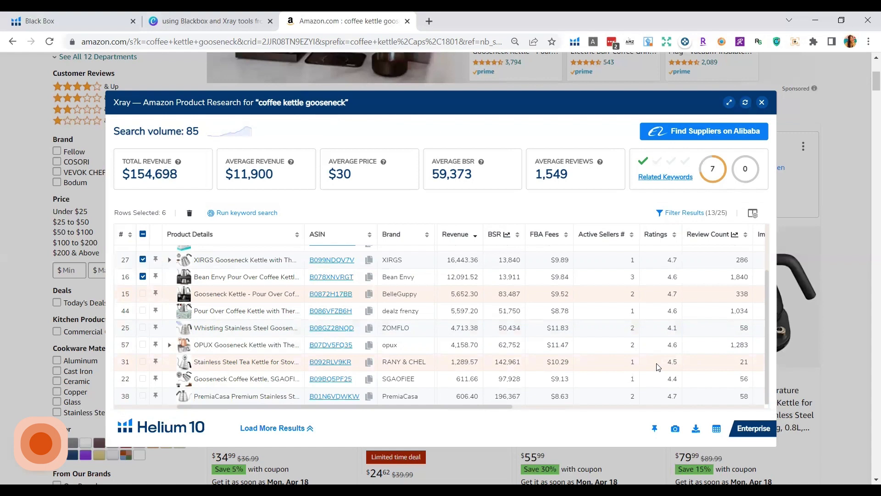
pyautogui.moveTo(505, 406); pyautogui.dragTo(758, 407)
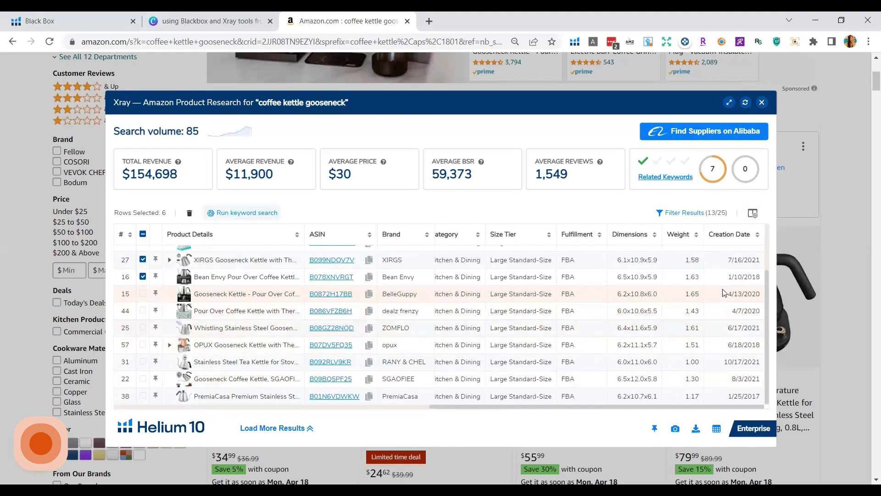
pyautogui.scroll(-1, 697, 292)
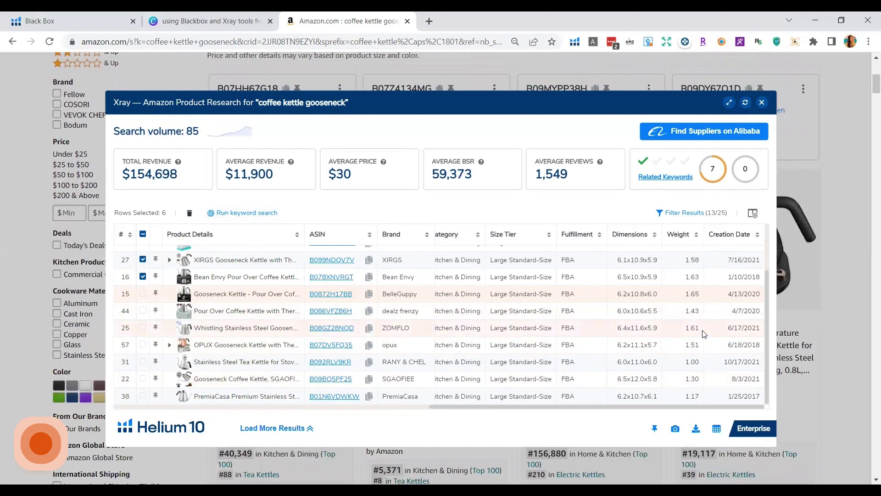
pyautogui.moveTo(597, 407); pyautogui.dragTo(282, 407)
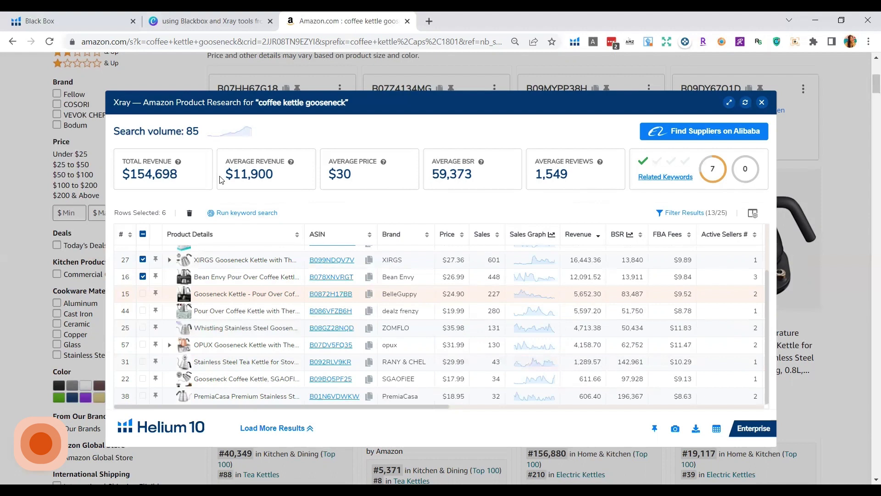
# Highlight the $11,900 average revenue figure in the Xray panel.
pyautogui.moveTo(221, 179); pyautogui.dragTo(278, 188)
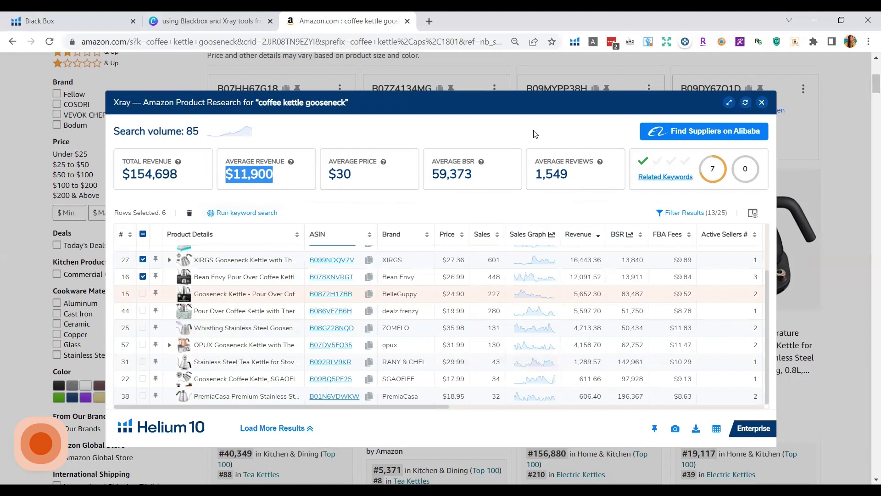
# Close Xray, return to the top of Amazon's results, and reopen it from Helium 10.
pyautogui.click(762, 103)
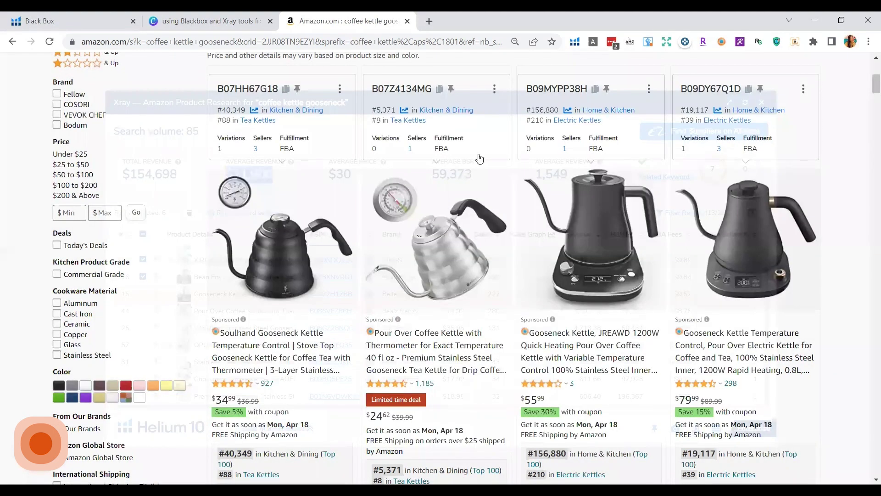
pyautogui.scroll(6, 449, 127)
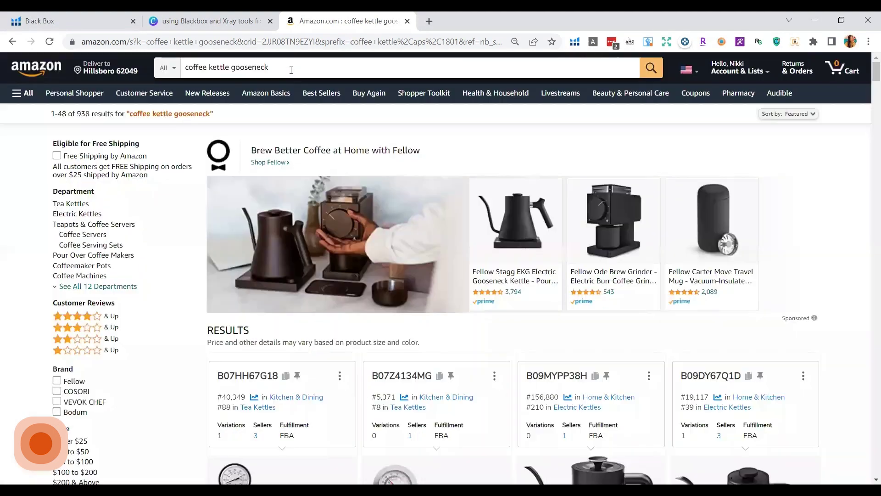
pyautogui.click(575, 46)
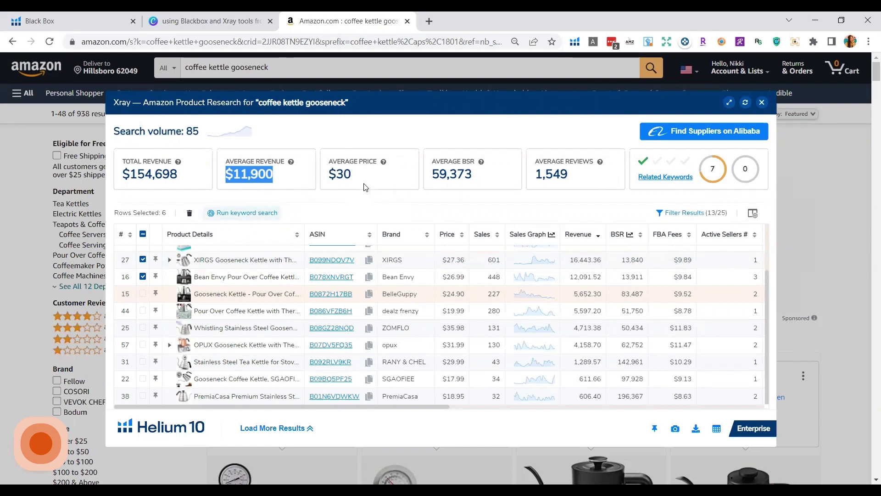
pyautogui.moveTo(361, 180); pyautogui.dragTo(314, 181)
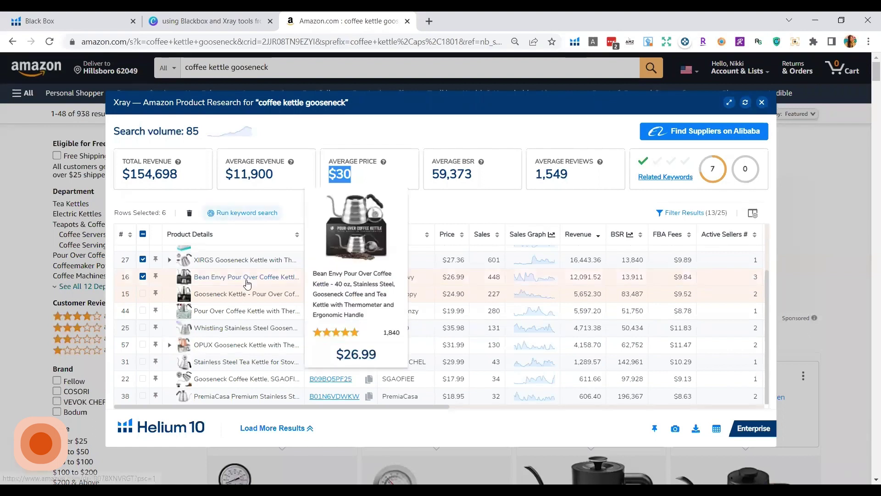
pyautogui.scroll(-4, 247, 284)
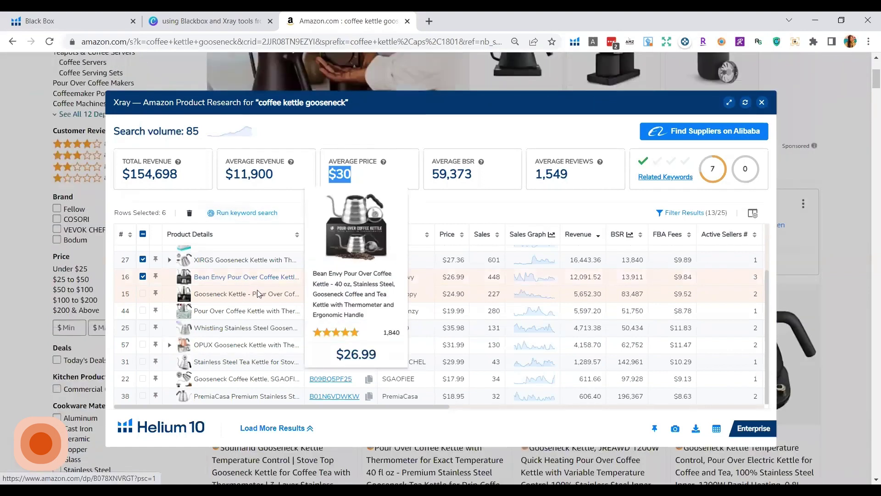